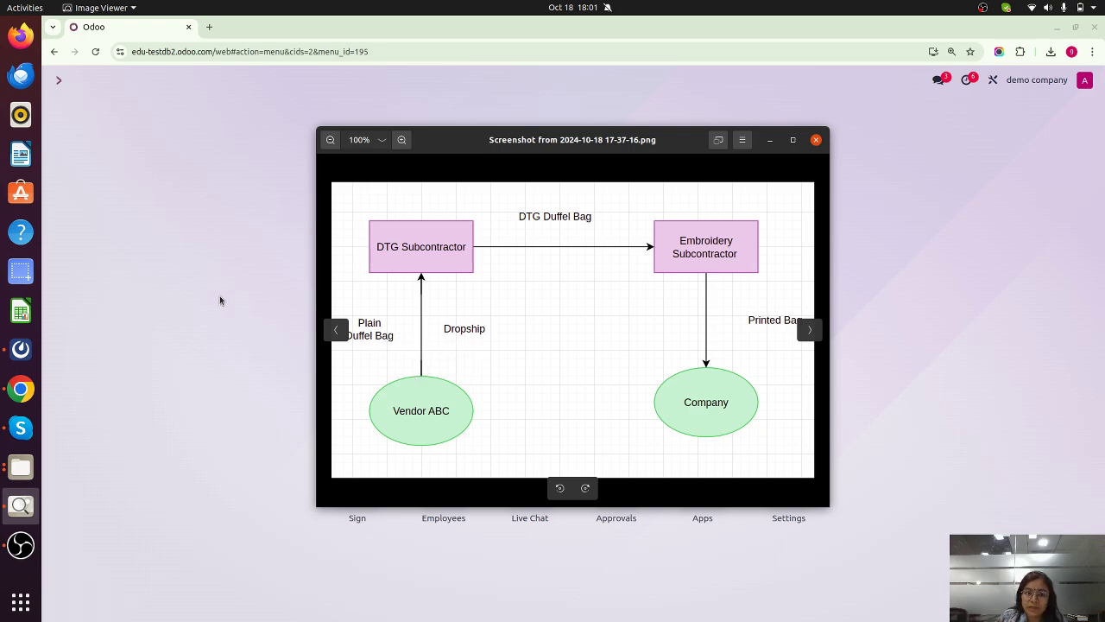
Step: Put the process diagram aside, open the Sales product list and search it for "duff"
{"action": "left_click", "coordinate": [768, 148]}
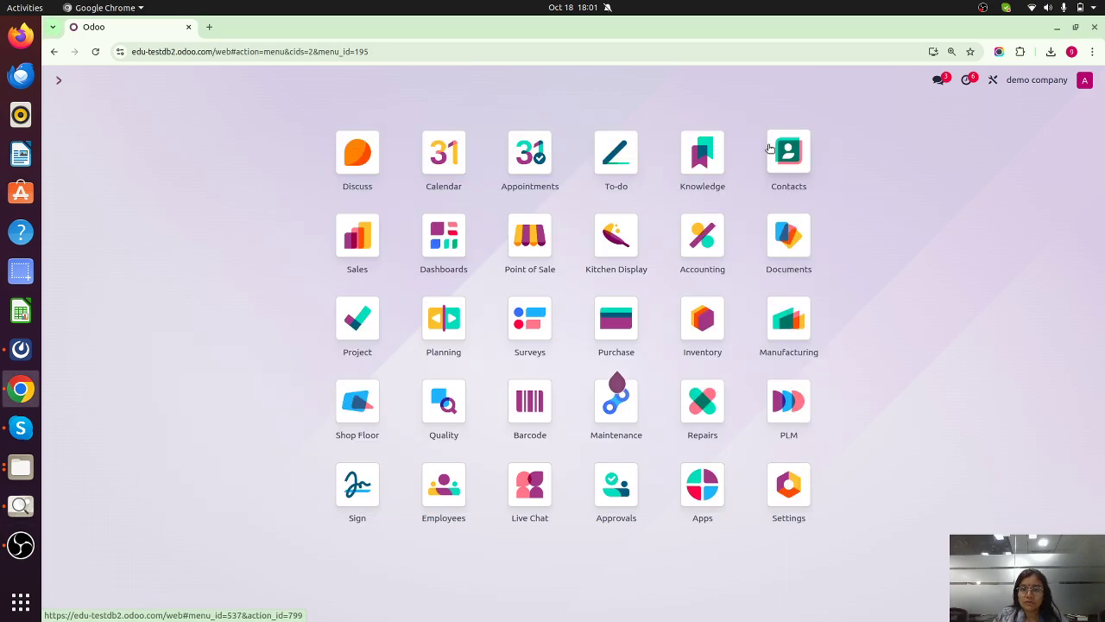
{"action": "type", "text": "pr"}
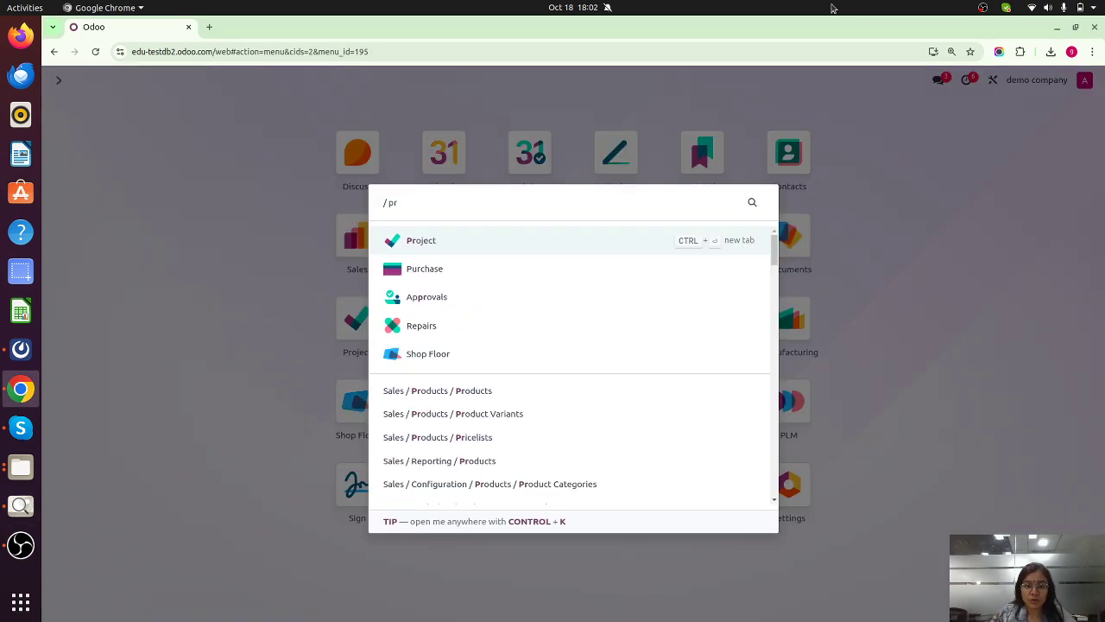
{"action": "left_click", "coordinate": [480, 390]}
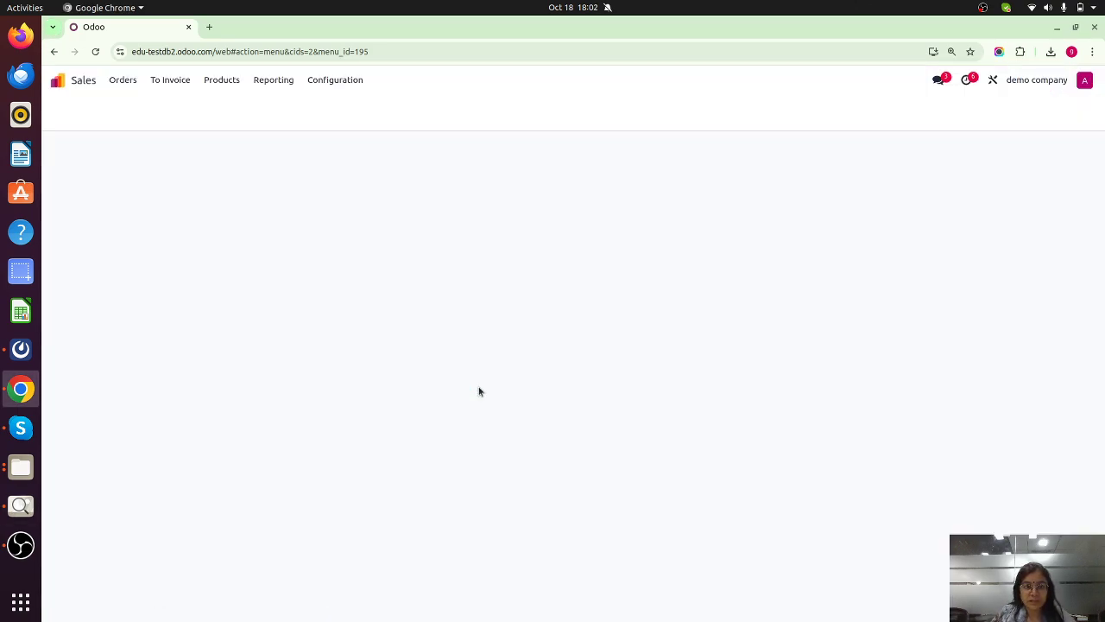
{"action": "type", "text": "duf"}
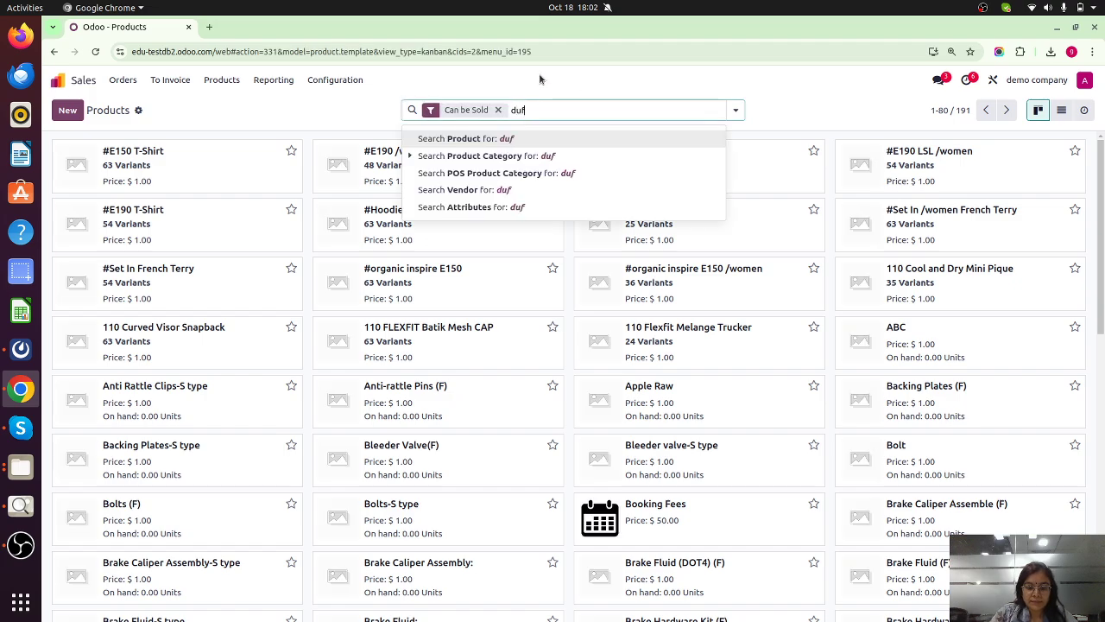
{"action": "type", "text": "f"}
{"action": "key", "text": "Return"}
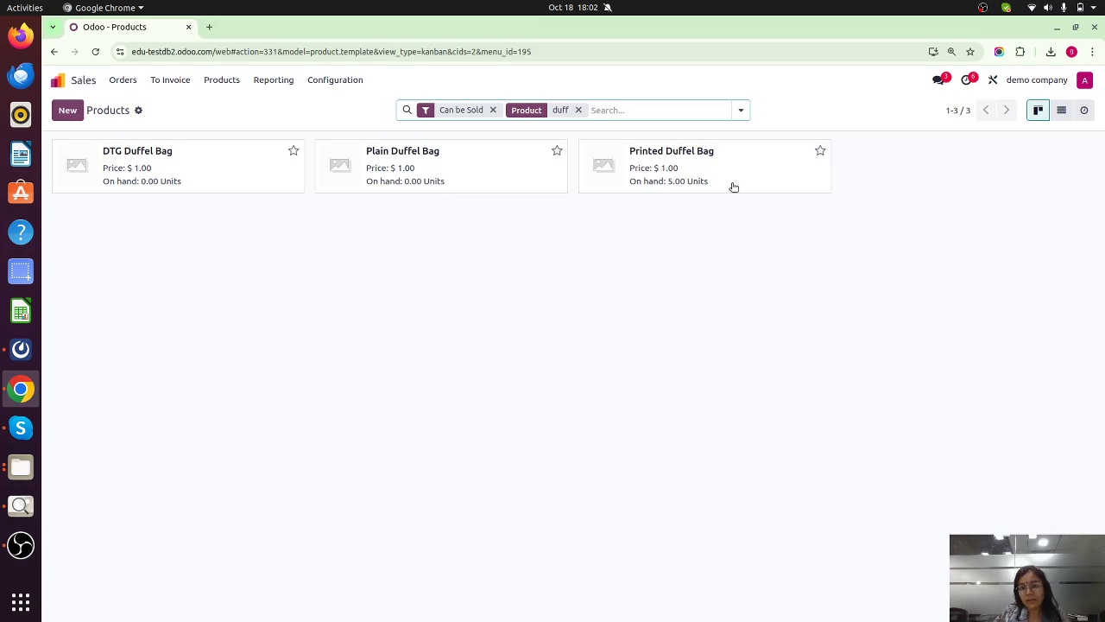
Step: Open the Printed Duffel Bag product and review its inventory routes, vendors and bill of materials
{"action": "left_click", "coordinate": [676, 170]}
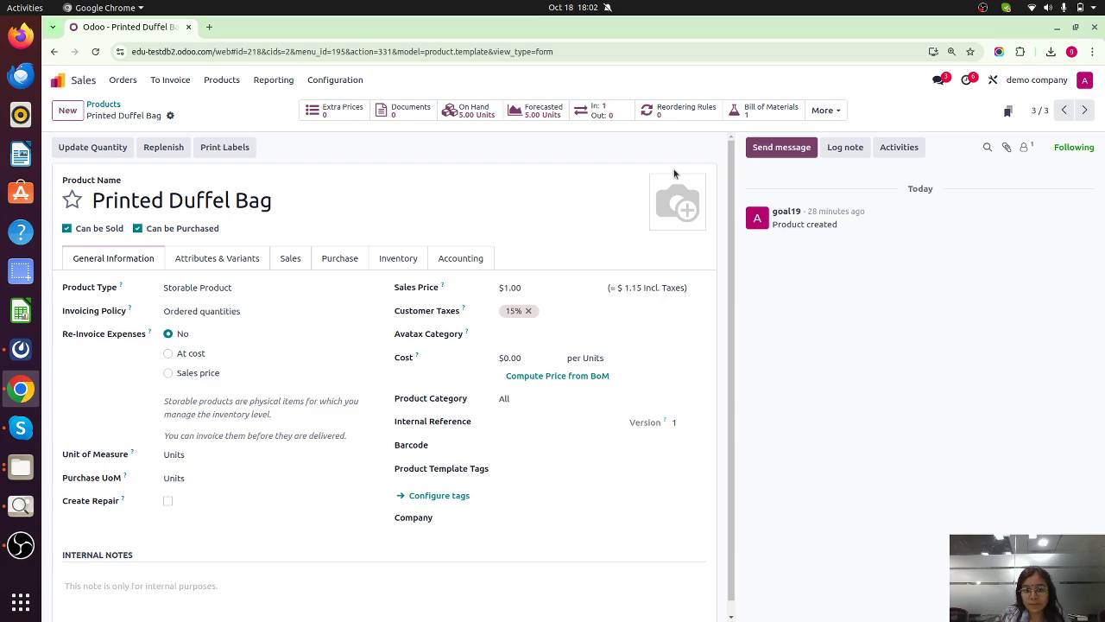
{"action": "left_click", "coordinate": [403, 258]}
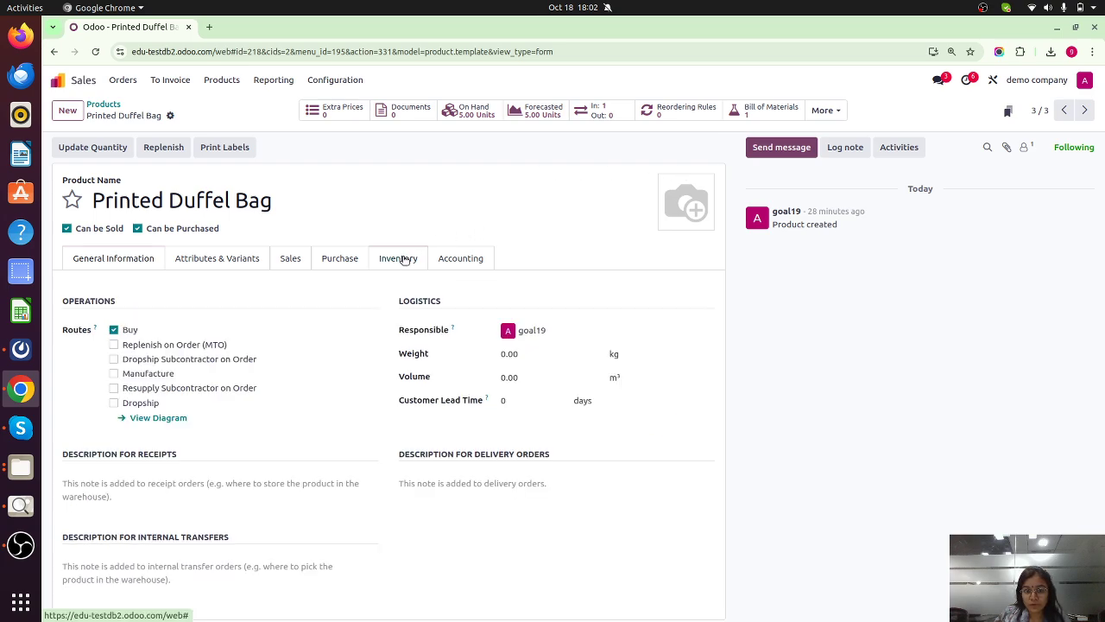
{"action": "left_click", "coordinate": [342, 260]}
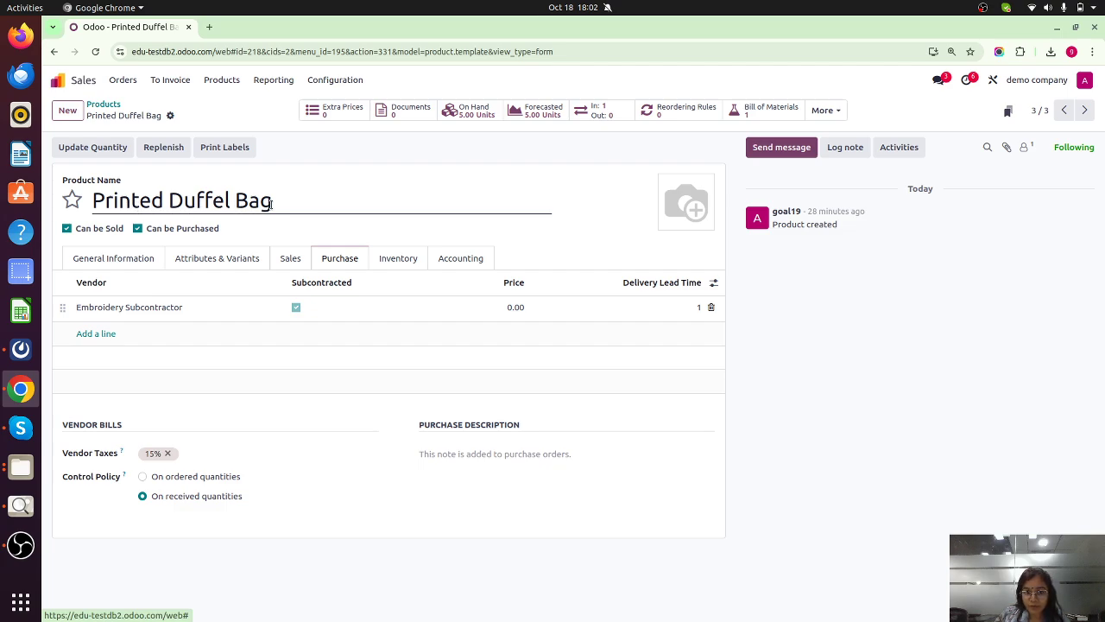
{"action": "left_click", "coordinate": [760, 111]}
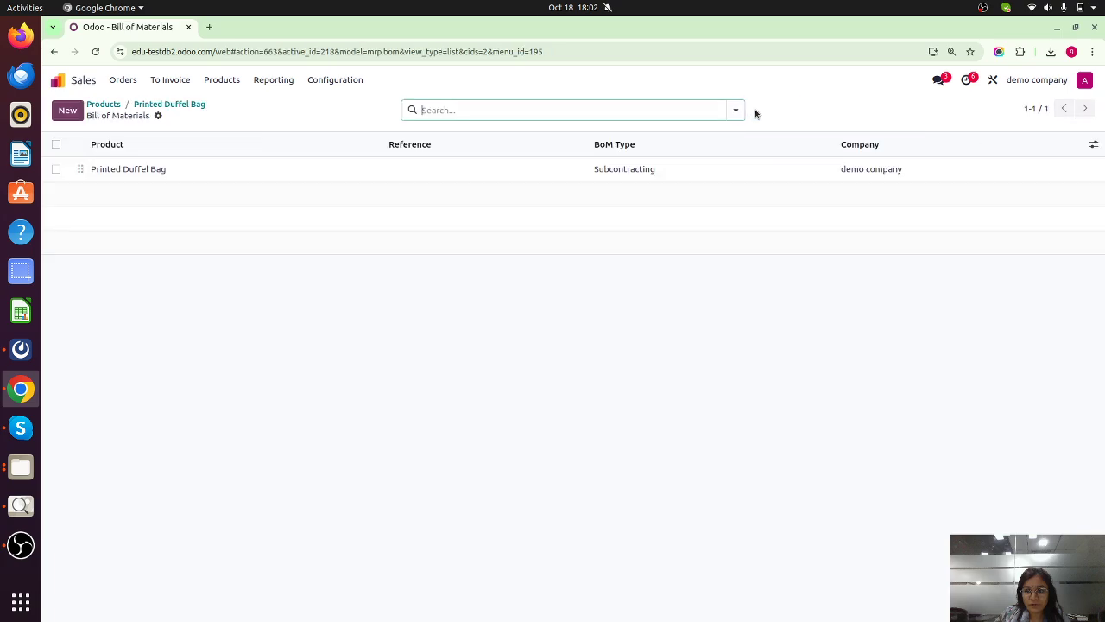
{"action": "left_click", "coordinate": [228, 170]}
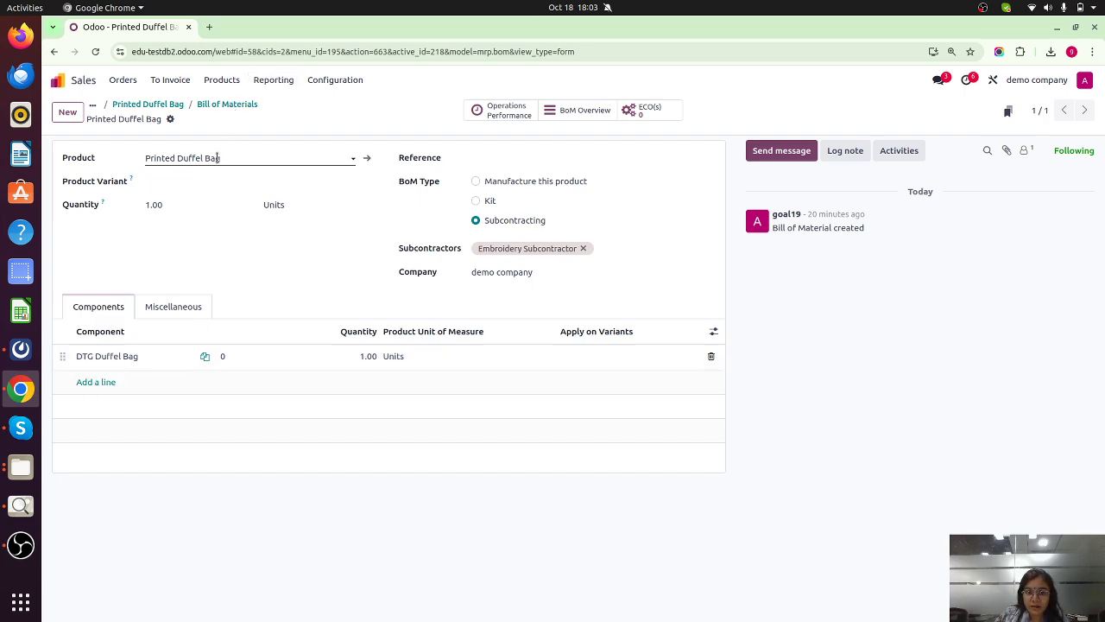
Step: Open the DTG Duffel Bag component from the bill of materials and view its own bill of materials
{"action": "left_click", "coordinate": [132, 362]}
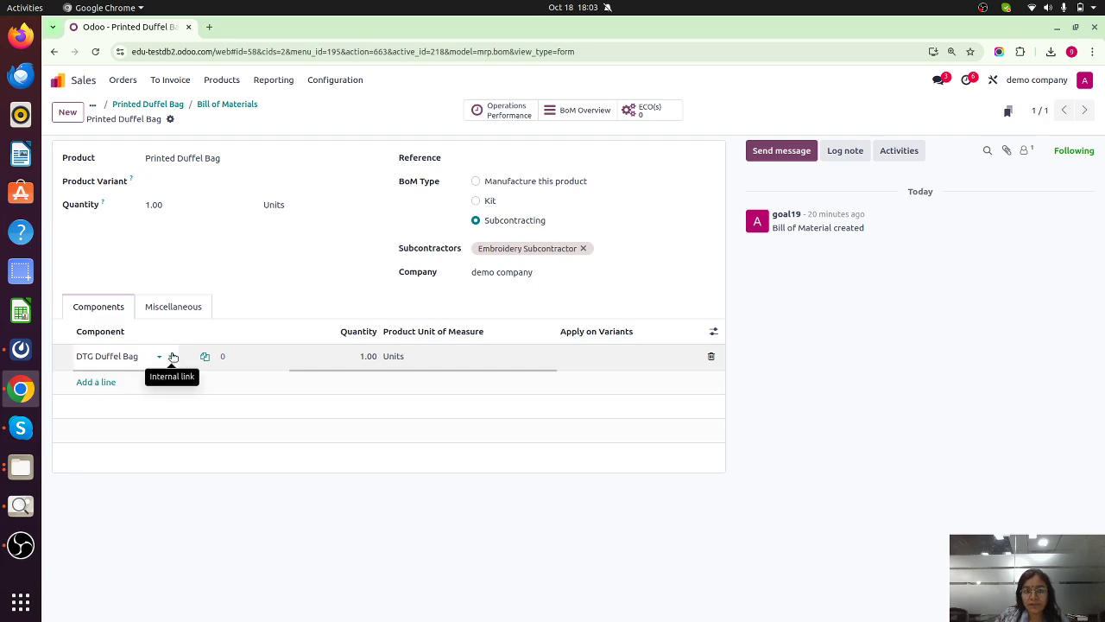
{"action": "left_click", "coordinate": [173, 357]}
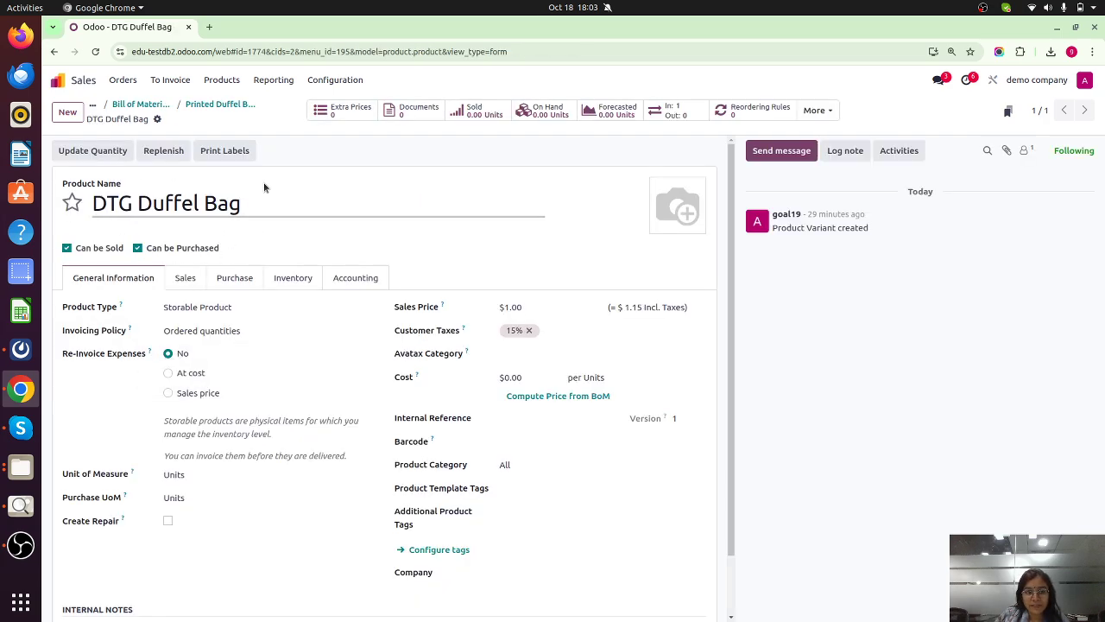
{"action": "left_click", "coordinate": [814, 113]}
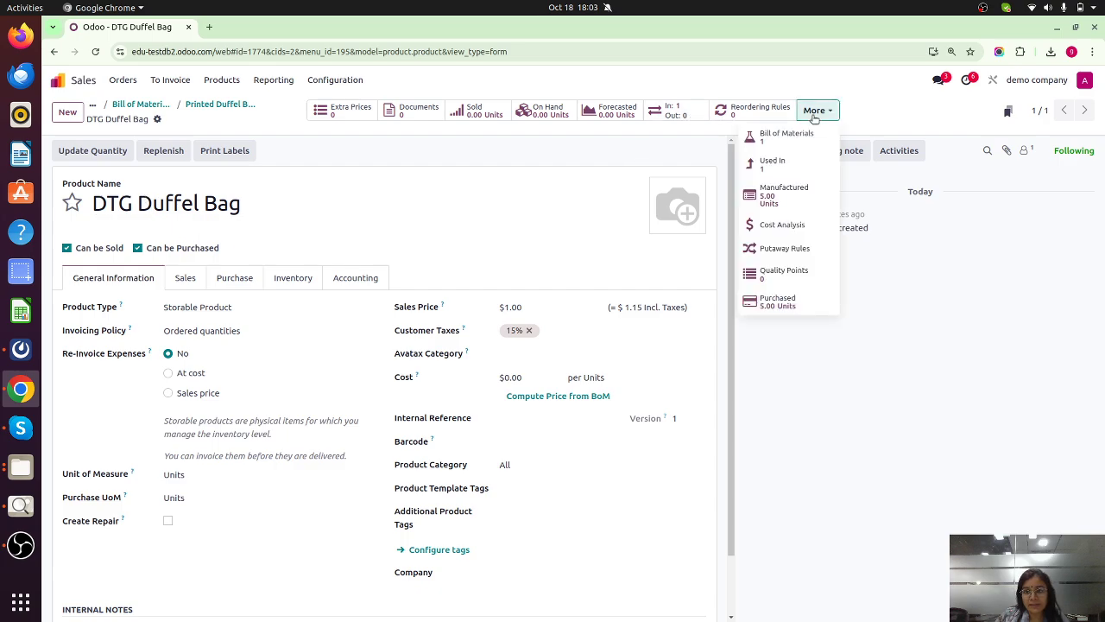
{"action": "left_click", "coordinate": [786, 135]}
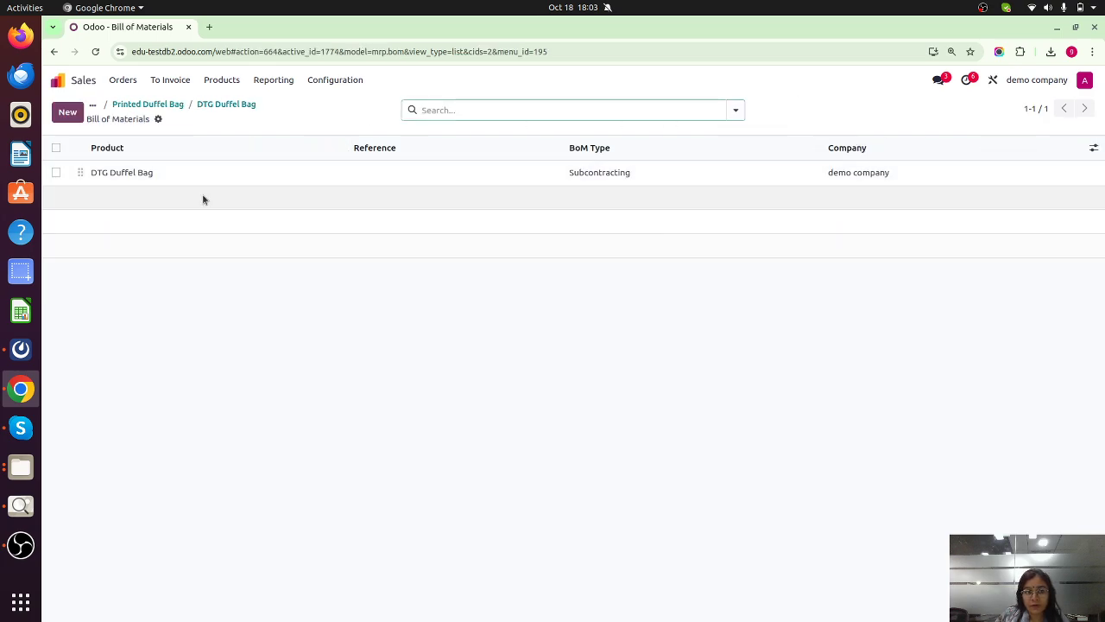
{"action": "left_click", "coordinate": [161, 176]}
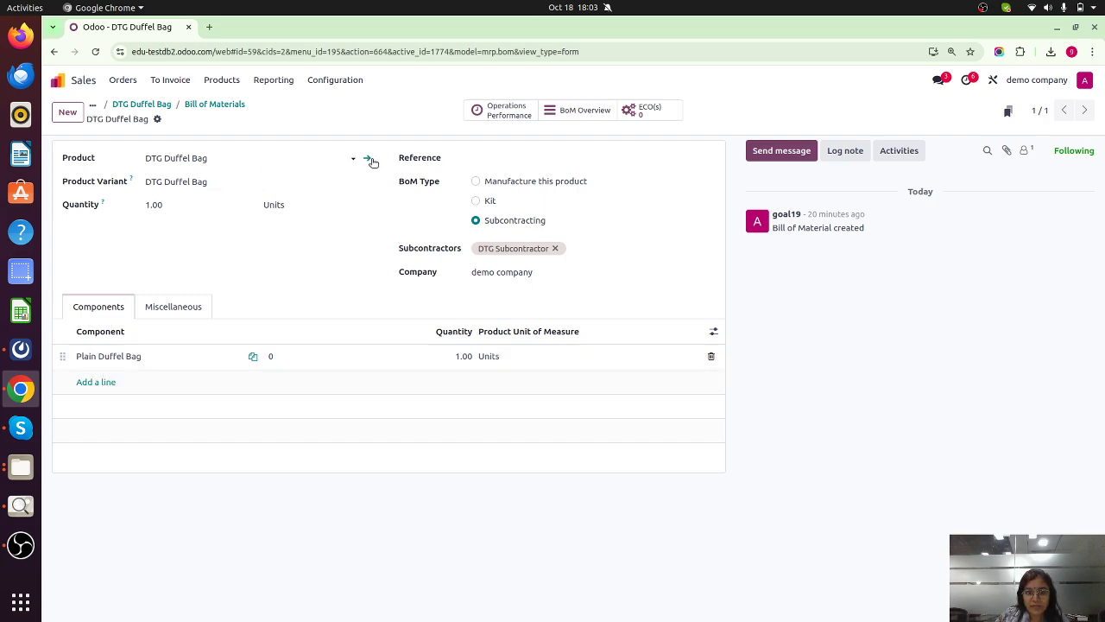
Step: Review the DTG Duffel Bag product's inventory routes and vendors, and reopen its bill of materials
{"action": "left_click", "coordinate": [369, 161]}
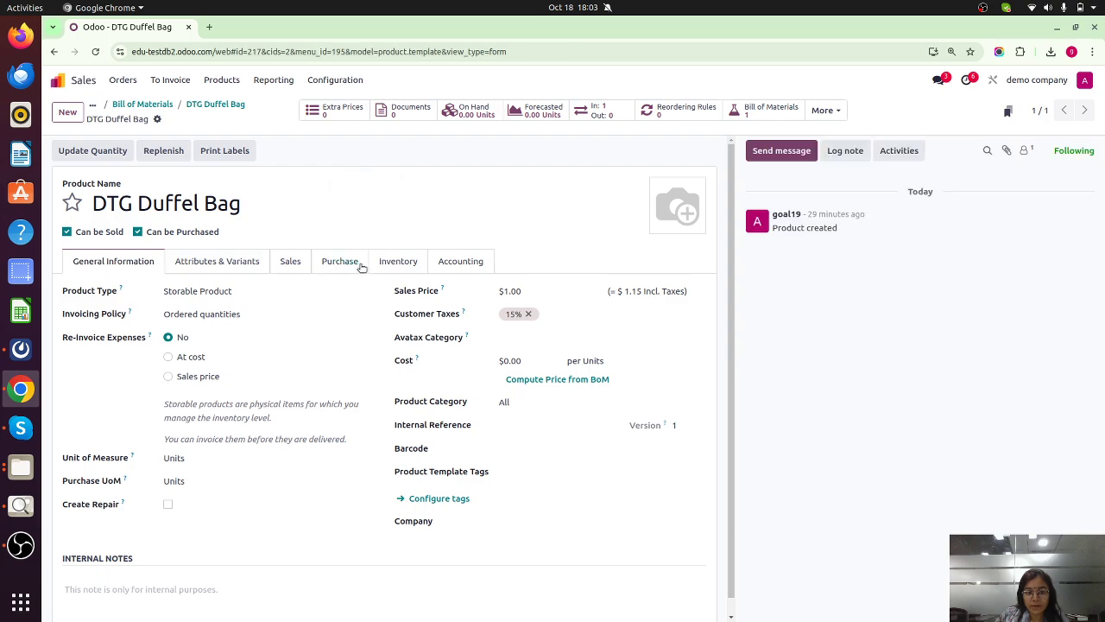
{"action": "left_click", "coordinate": [392, 263]}
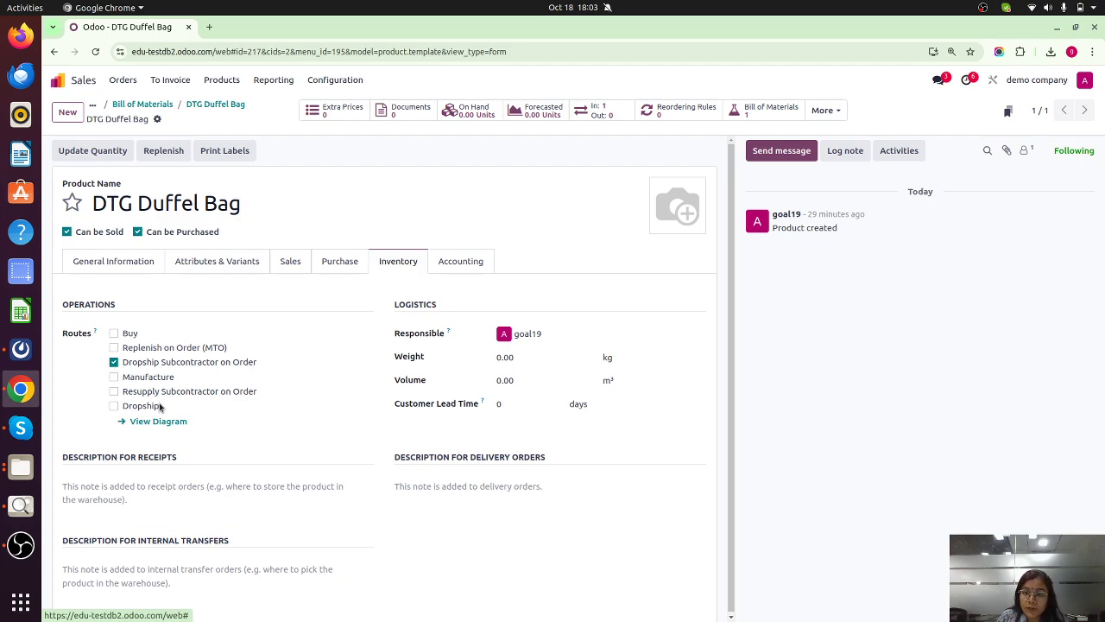
{"action": "left_click", "coordinate": [341, 260]}
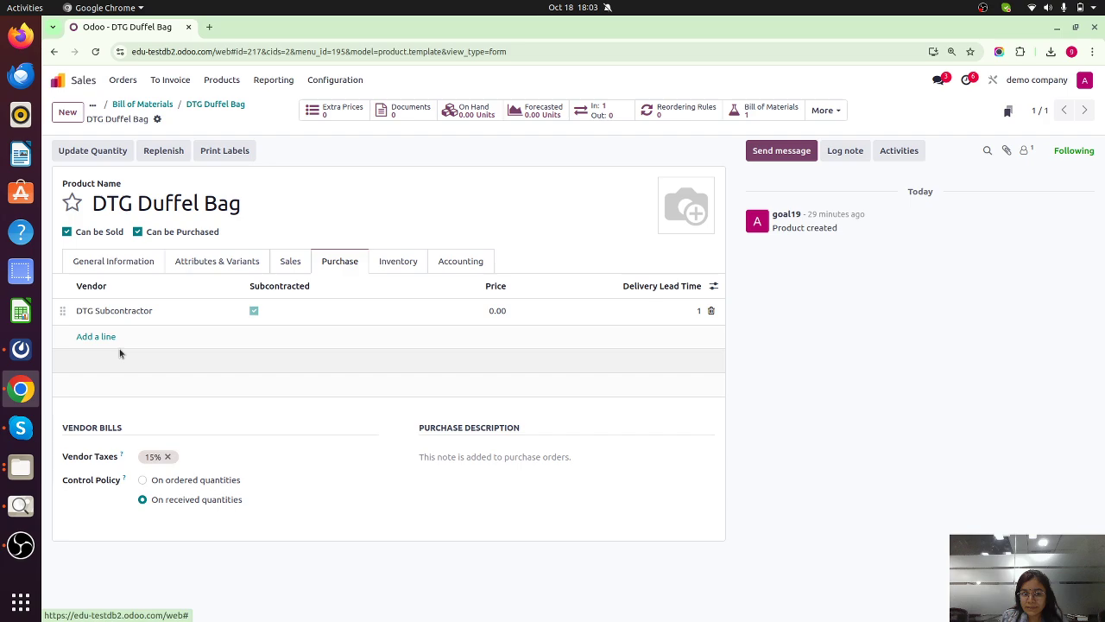
{"action": "left_click", "coordinate": [753, 114]}
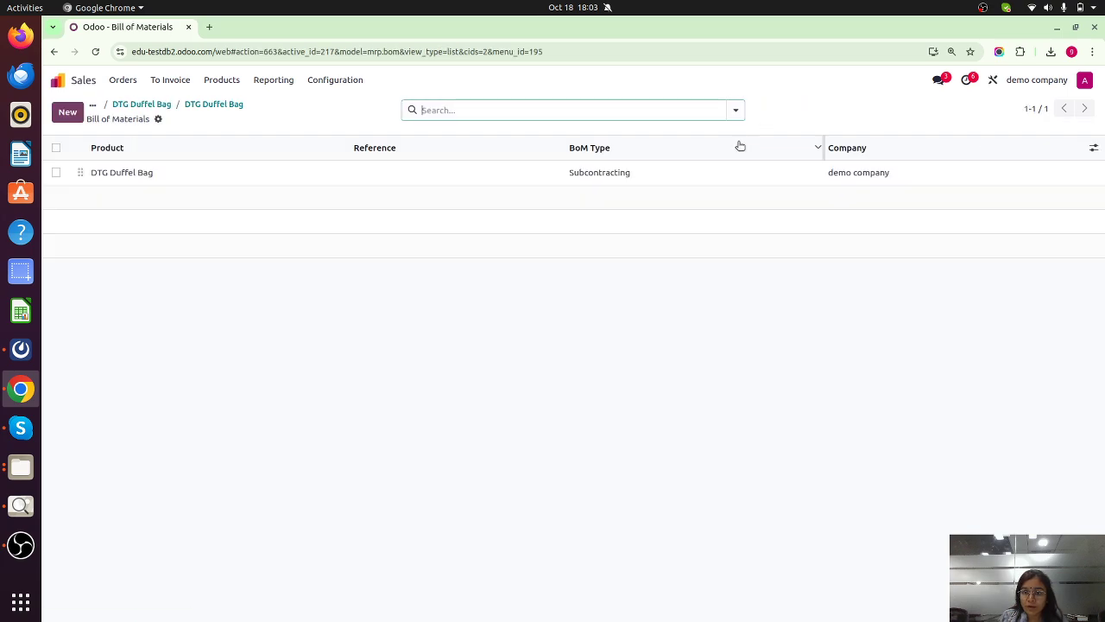
{"action": "left_click", "coordinate": [191, 174]}
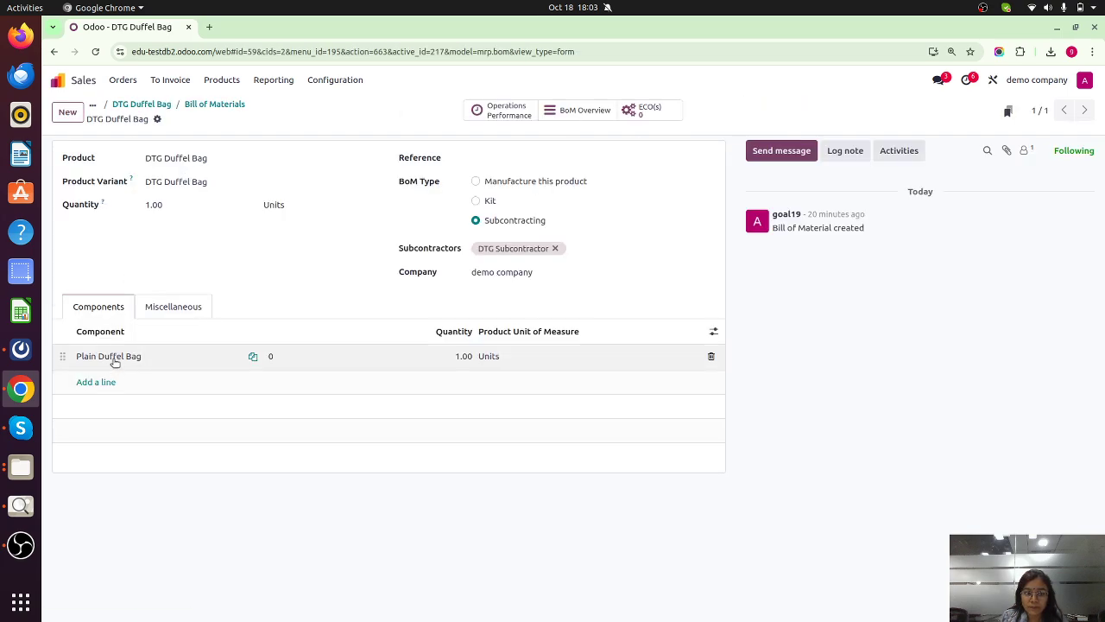
Step: Open the Plain Duffel Bag component and review its inventory routes and vendors
{"action": "left_click", "coordinate": [115, 361]}
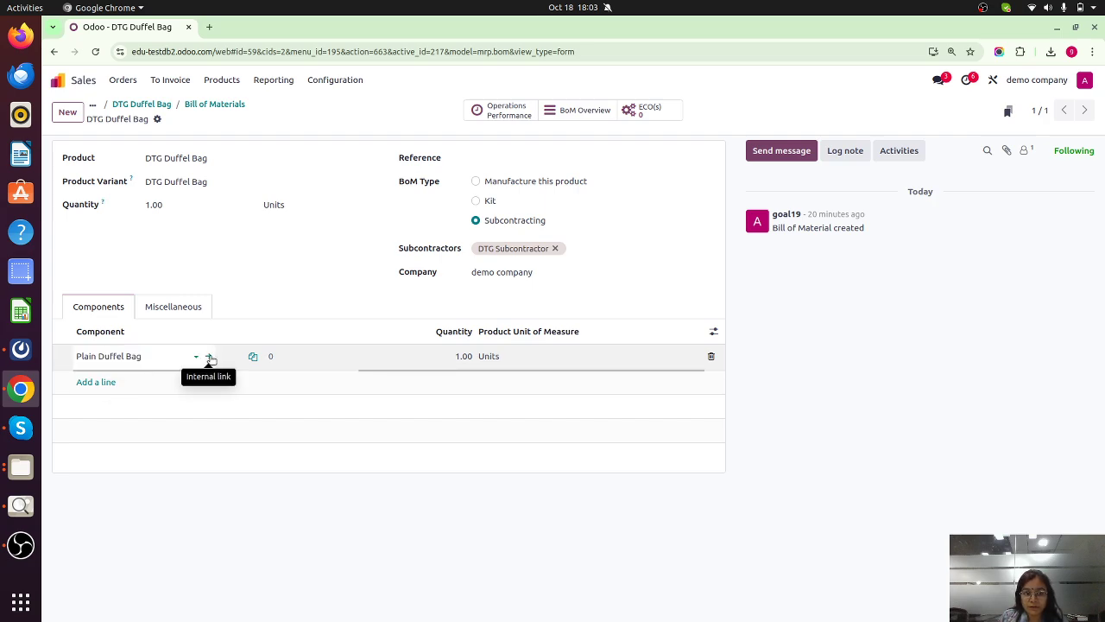
{"action": "left_click", "coordinate": [210, 358]}
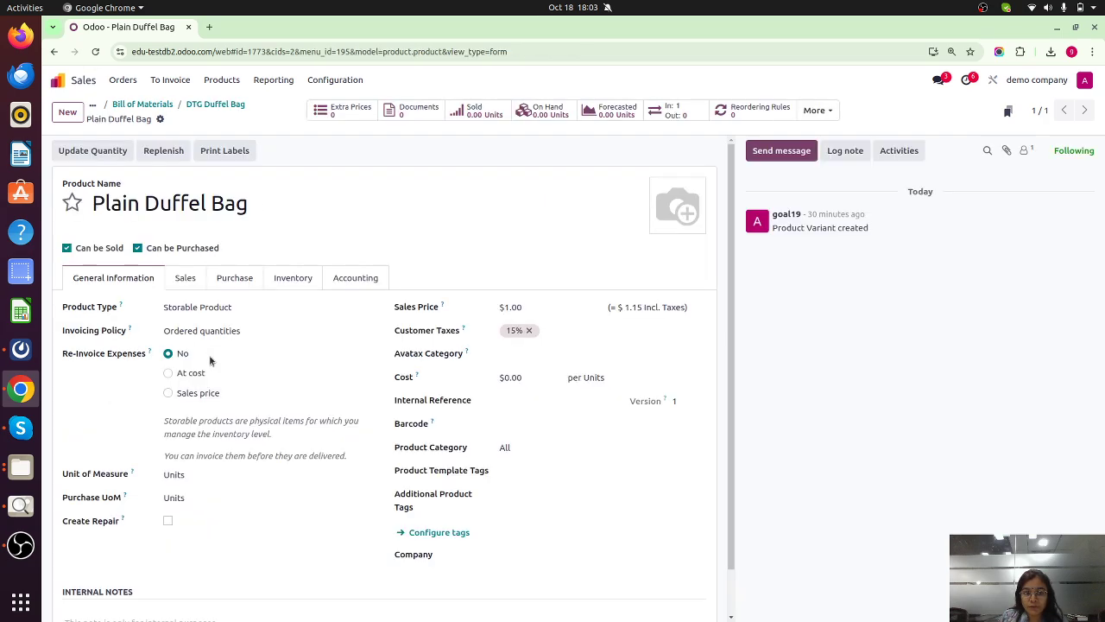
{"action": "left_click", "coordinate": [293, 278]}
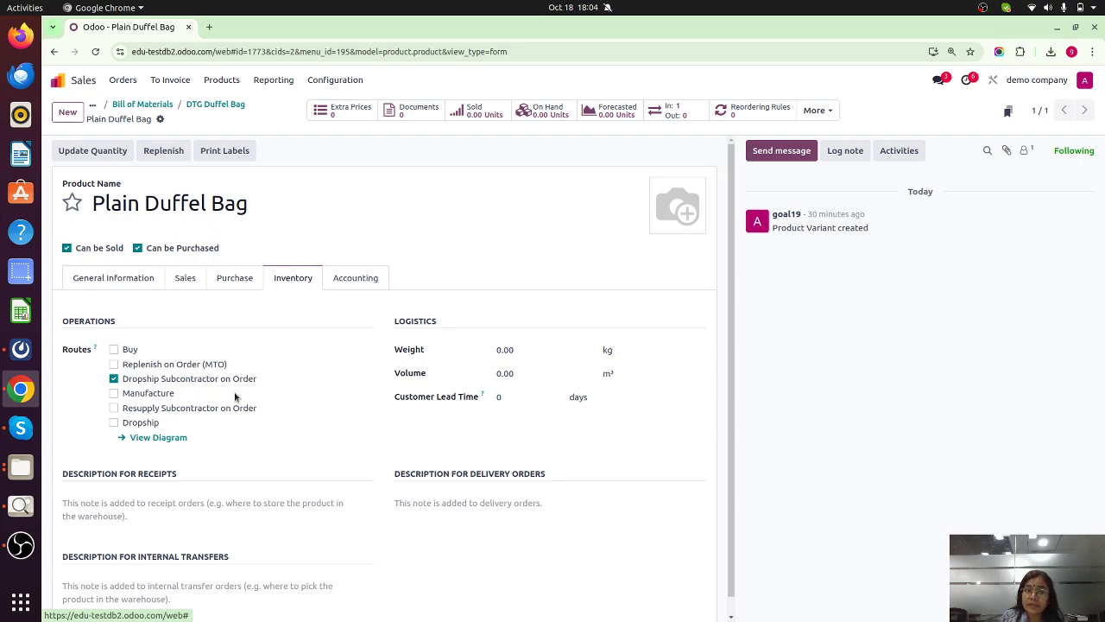
{"action": "left_click", "coordinate": [235, 282]}
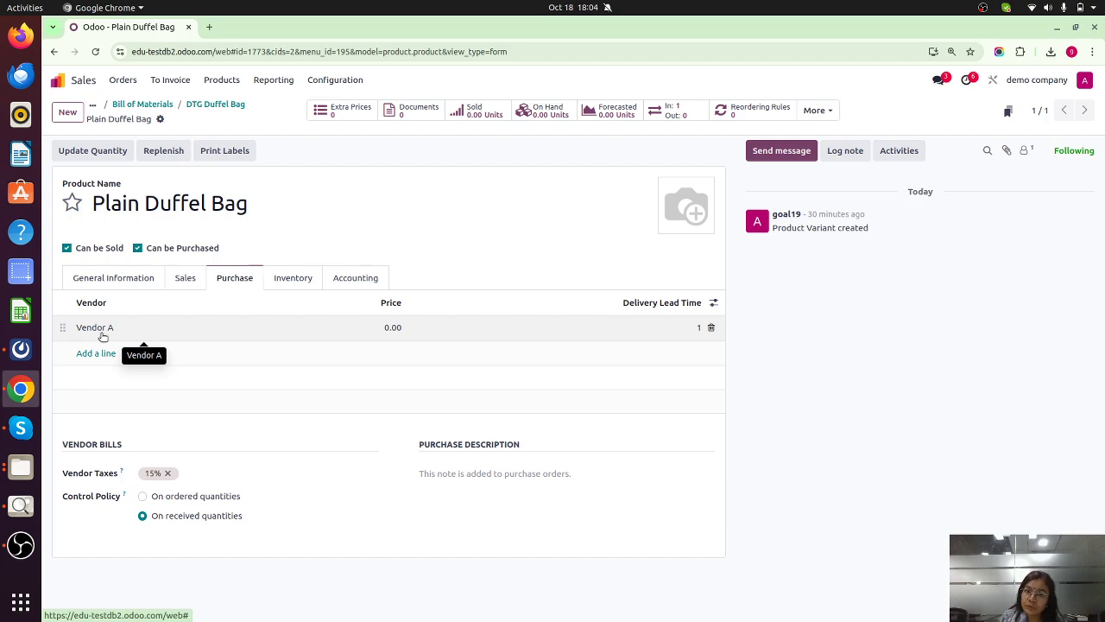
Step: Create a new request for quotation in Purchase with Embroidery Subcontractor as the vendor
{"action": "left_click", "coordinate": [64, 82]}
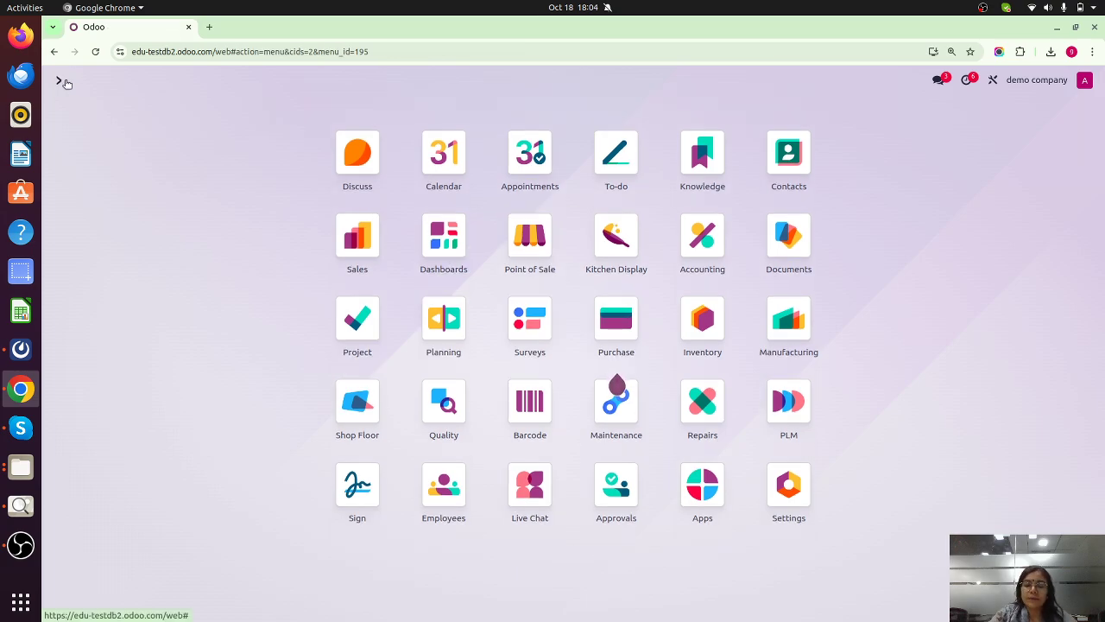
{"action": "type", "text": "pur"}
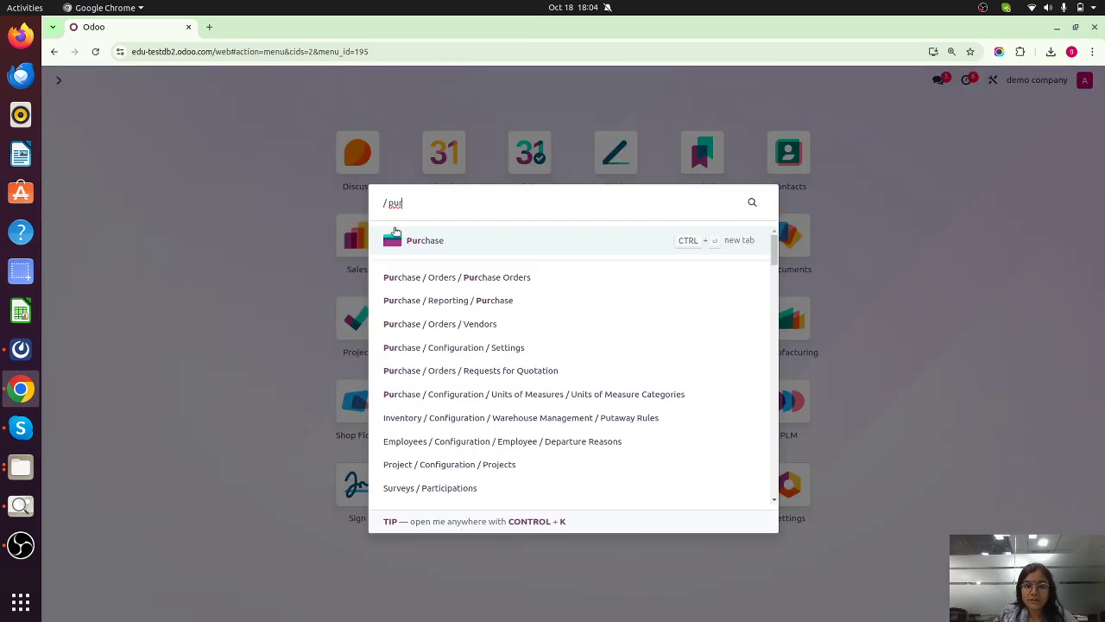
{"action": "left_click", "coordinate": [418, 242]}
{"action": "left_click", "coordinate": [69, 112]}
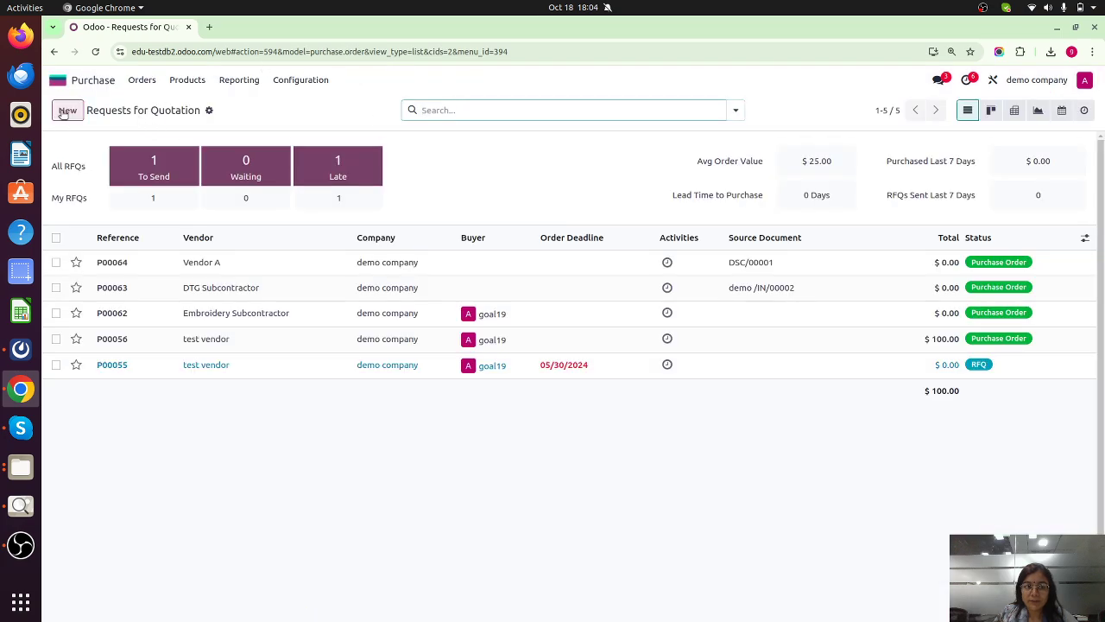
{"action": "left_click", "coordinate": [184, 229]}
{"action": "type", "text": "em"}
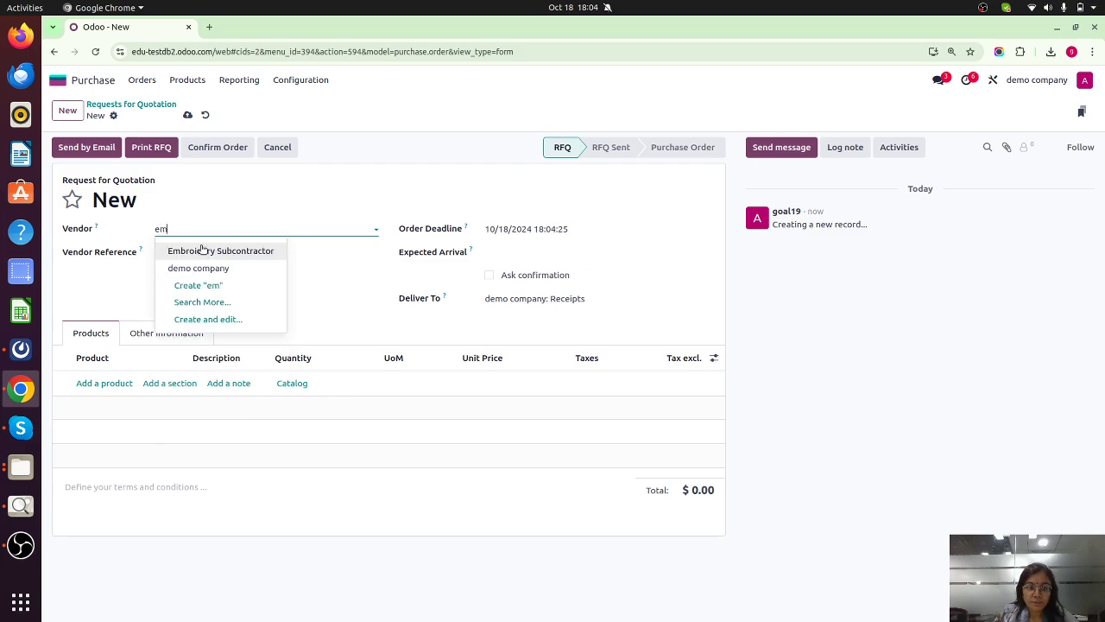
{"action": "left_click", "coordinate": [202, 250]}
Step: Add a Printed Duffel Bag line to the request for quotation with a quantity of 11
{"action": "left_click", "coordinate": [98, 382]}
{"action": "type", "text": "prin"}
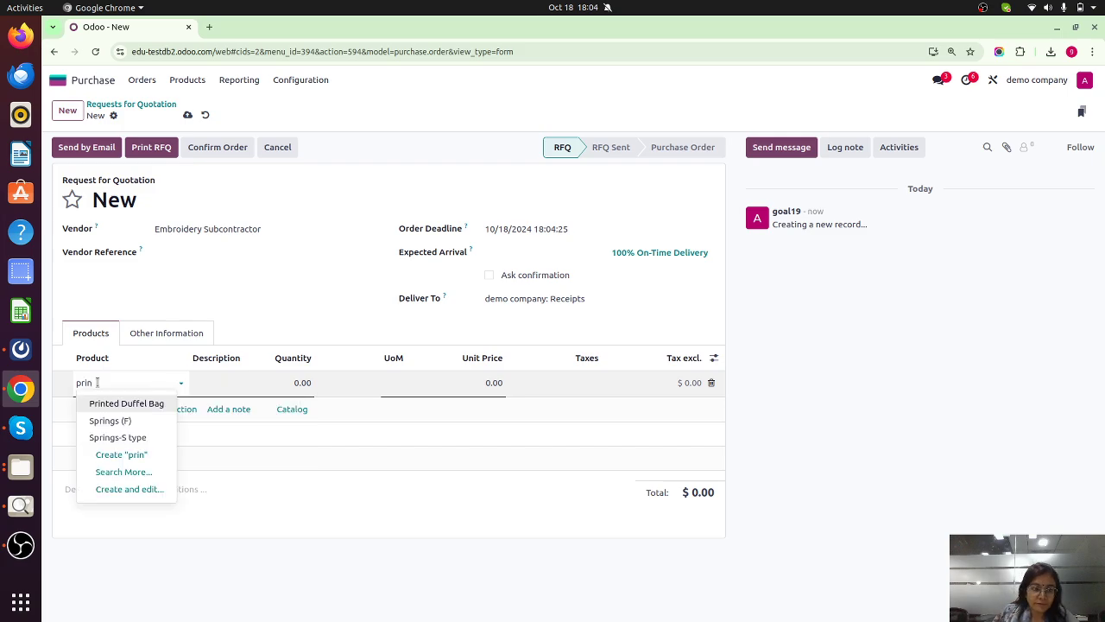
{"action": "left_click", "coordinate": [150, 408]}
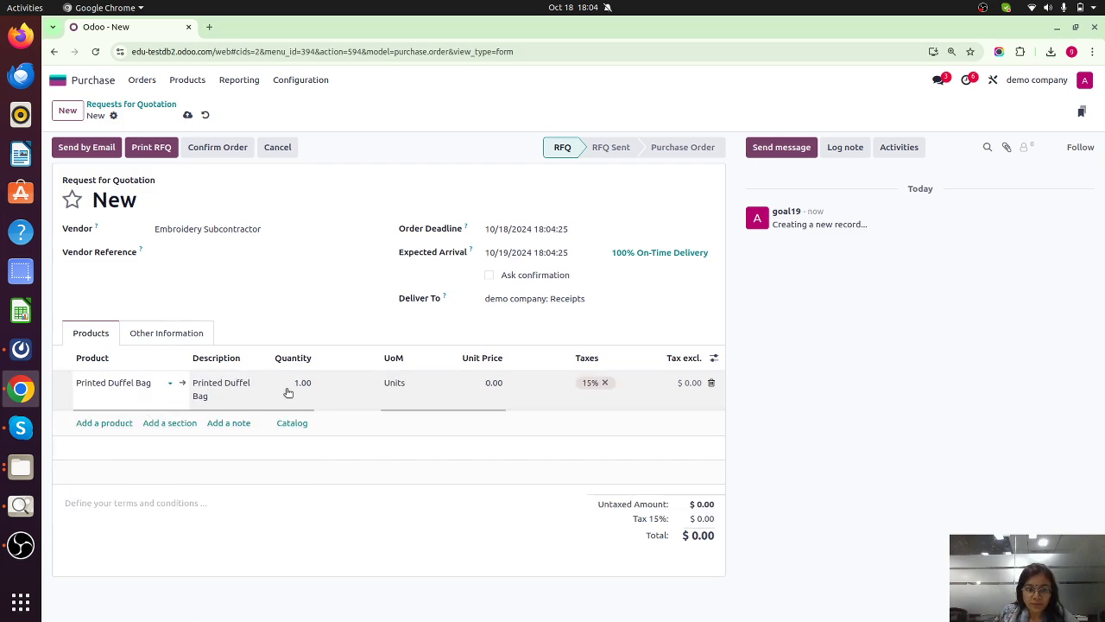
{"action": "left_click", "coordinate": [288, 389]}
{"action": "type", "text": "11"}
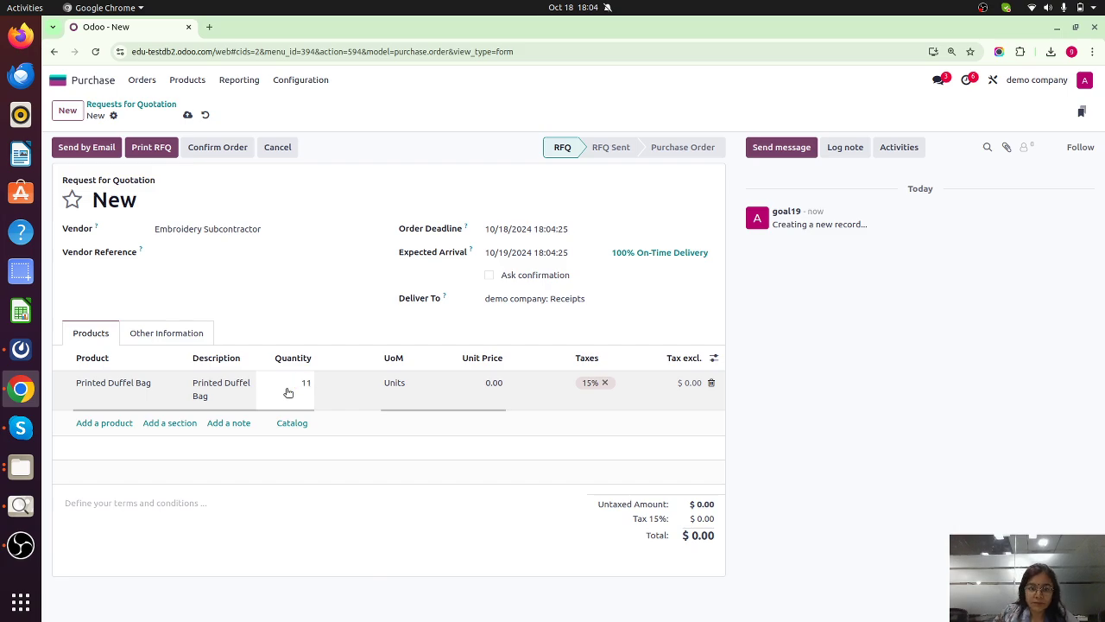
{"action": "left_click", "coordinate": [917, 456]}
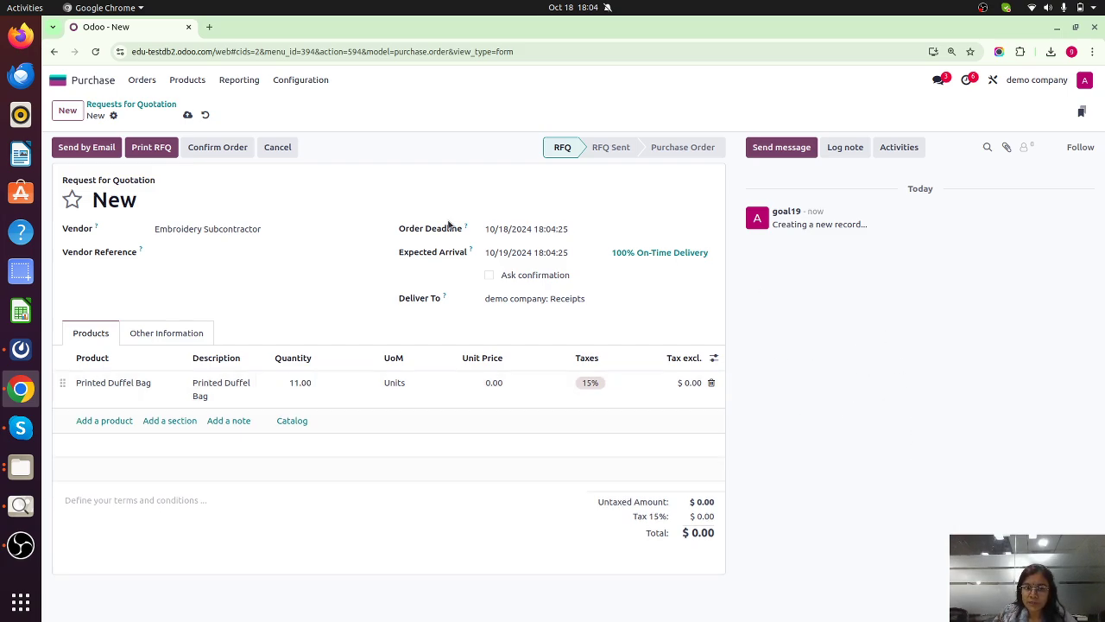
Step: Confirm the Printed Duffel Bag order and open its receipt
{"action": "left_click", "coordinate": [212, 148]}
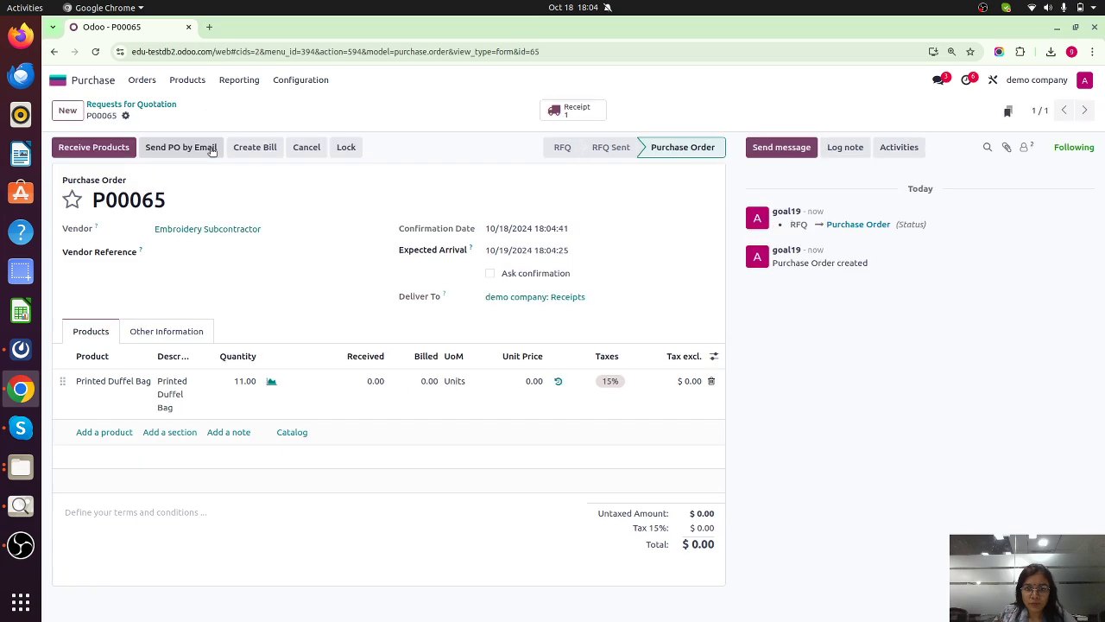
{"action": "left_click", "coordinate": [577, 109]}
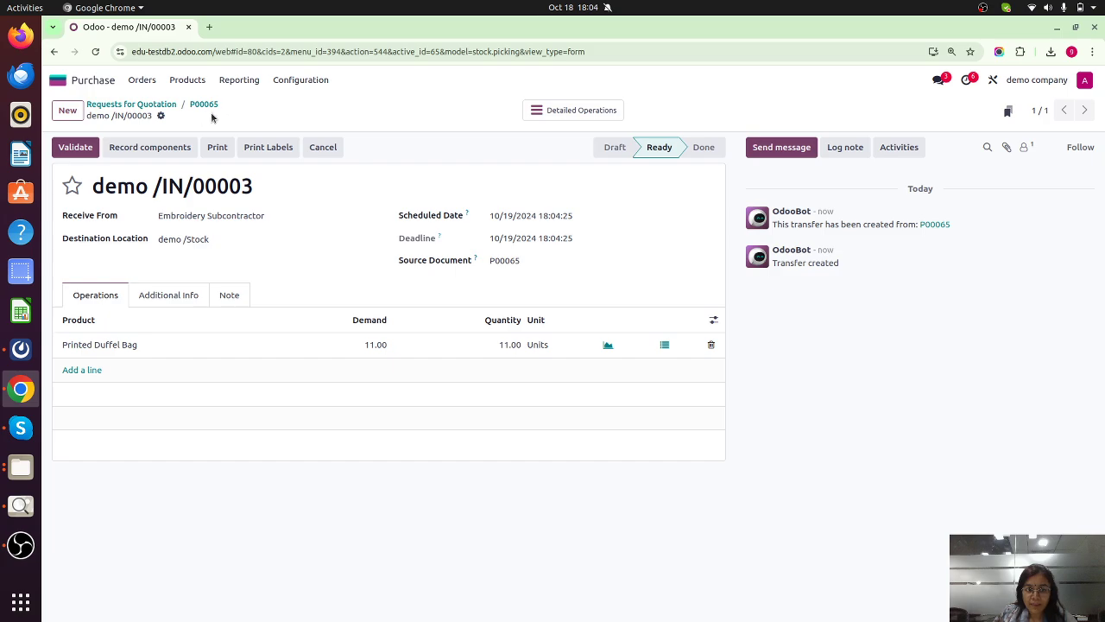
Step: Open the DTG Subcontractor request for quotation for 11 DTG Duffel Bags and confirm the order
{"action": "left_click", "coordinate": [141, 79]}
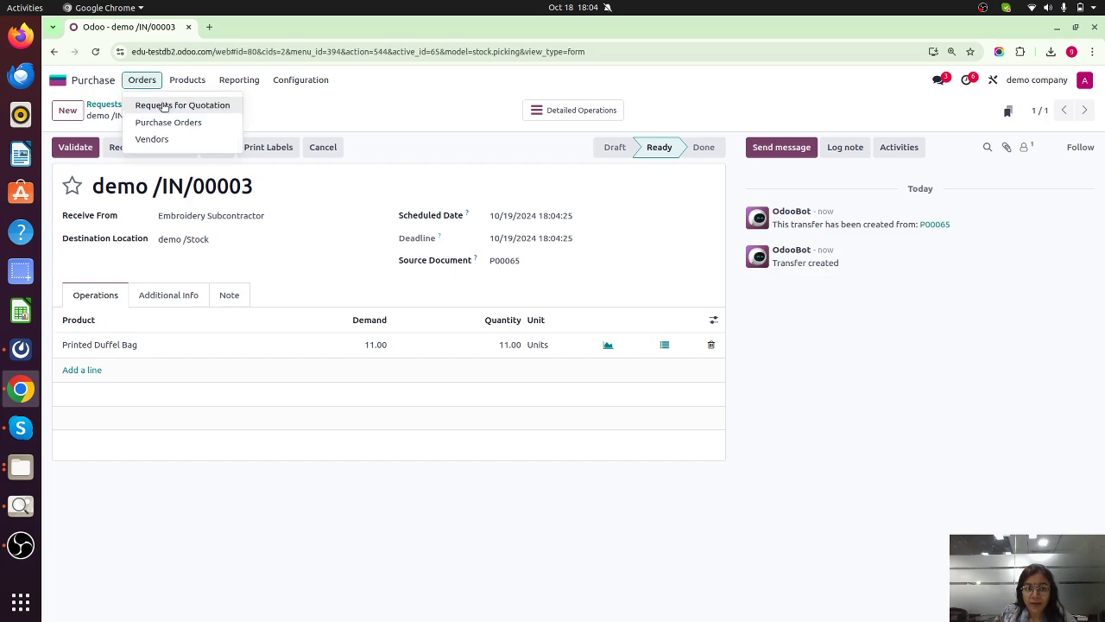
{"action": "left_click", "coordinate": [163, 105]}
{"action": "left_click", "coordinate": [302, 264]}
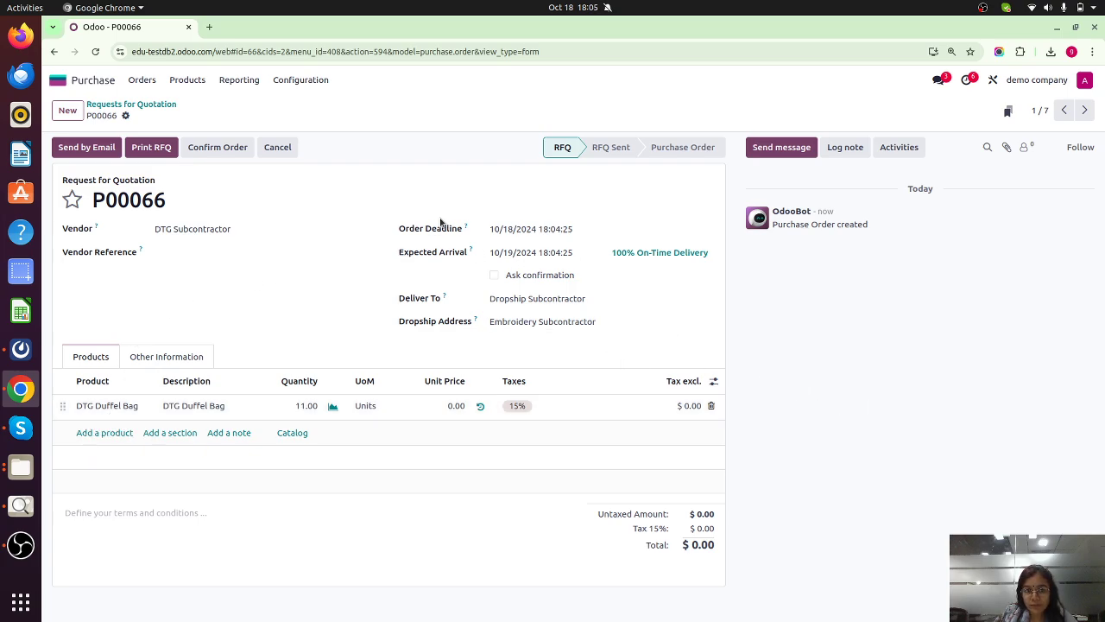
{"action": "left_click", "coordinate": [228, 150]}
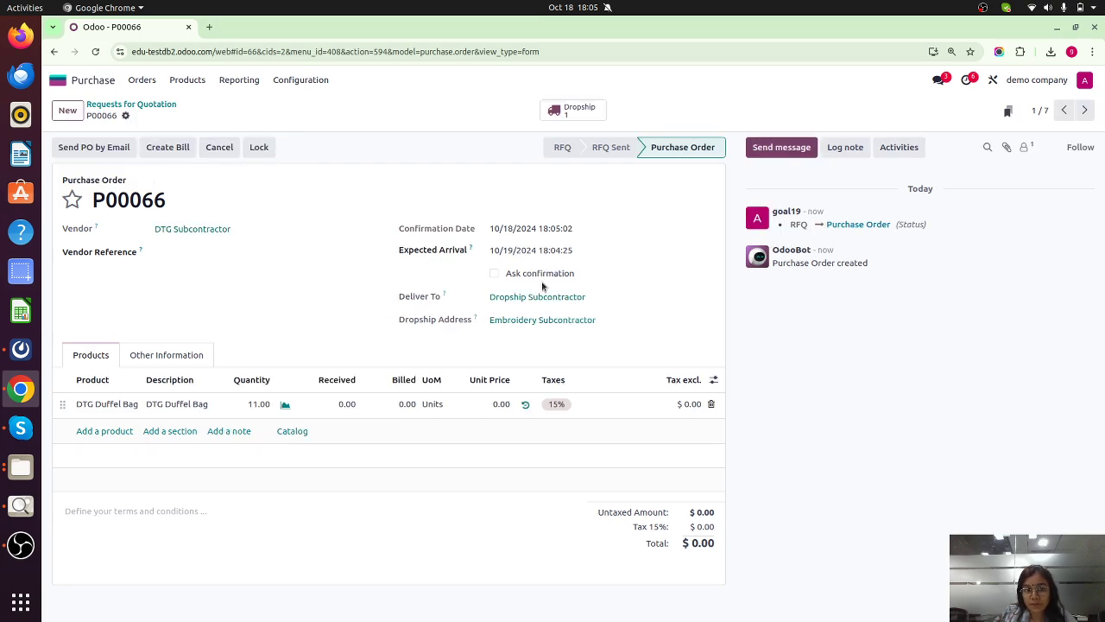
Step: Open the Vendor A request for quotation for 11 Plain Duffel Bags and confirm the order
{"action": "left_click", "coordinate": [142, 79]}
{"action": "left_click", "coordinate": [154, 107]}
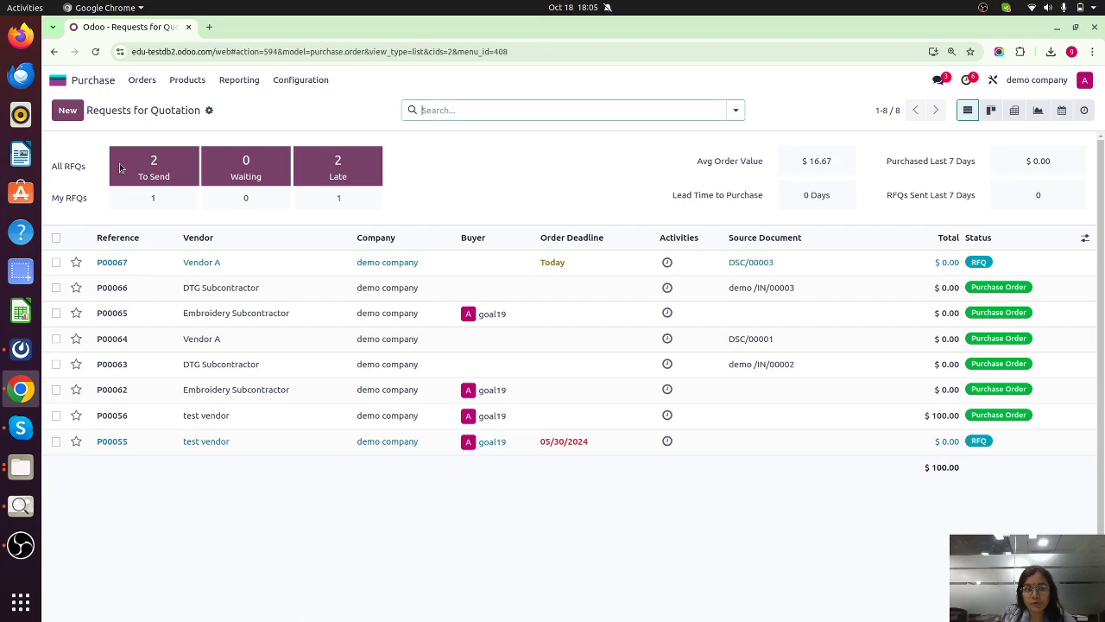
{"action": "left_click", "coordinate": [169, 262]}
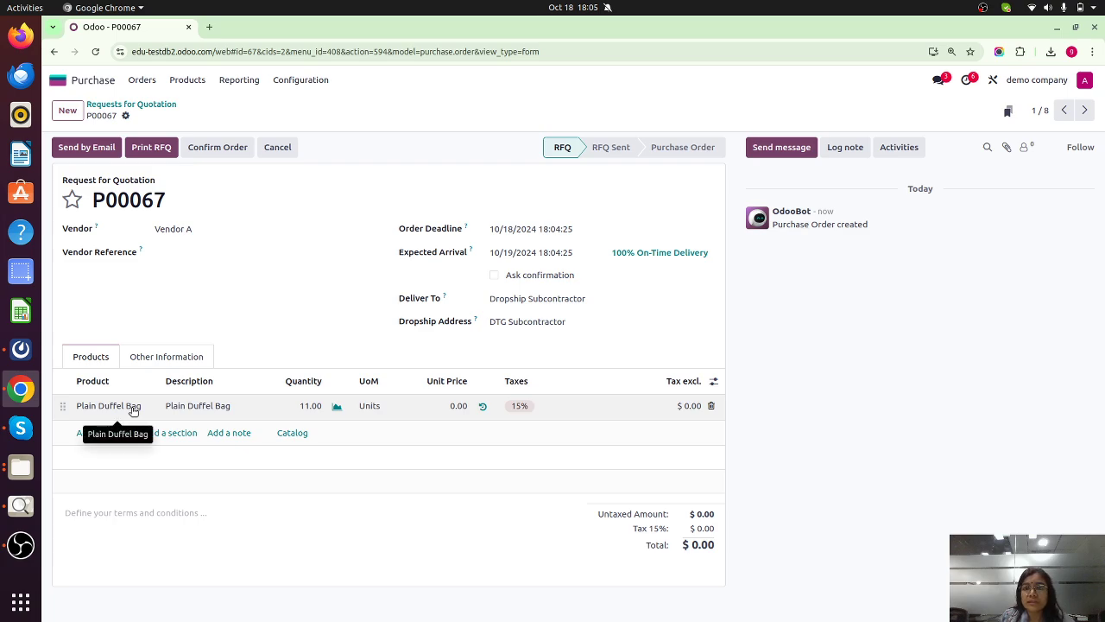
{"action": "left_click", "coordinate": [222, 147]}
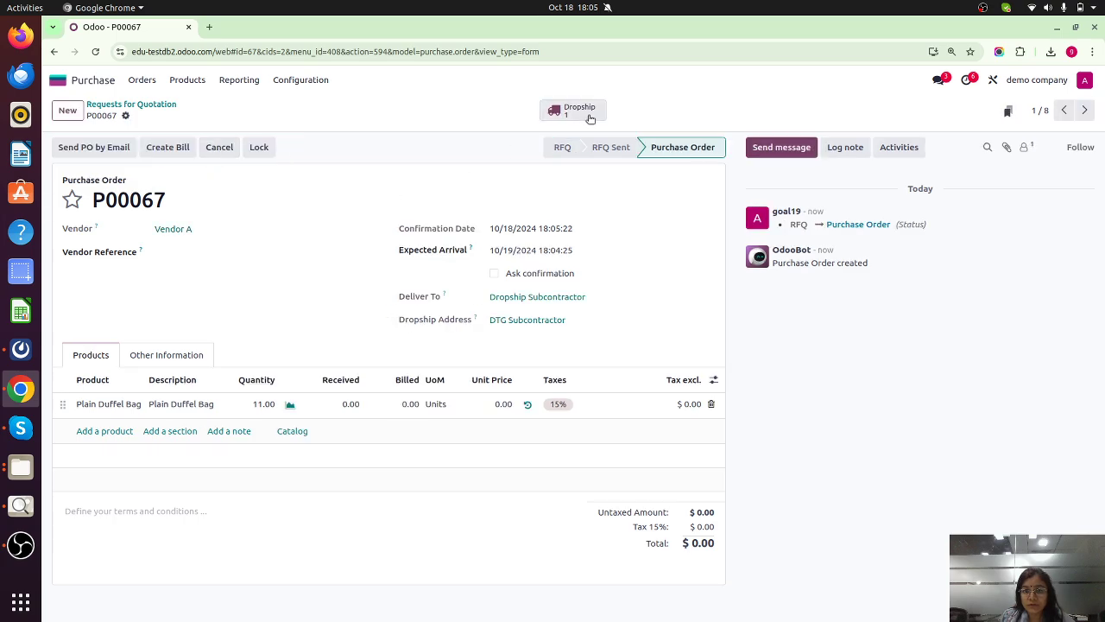
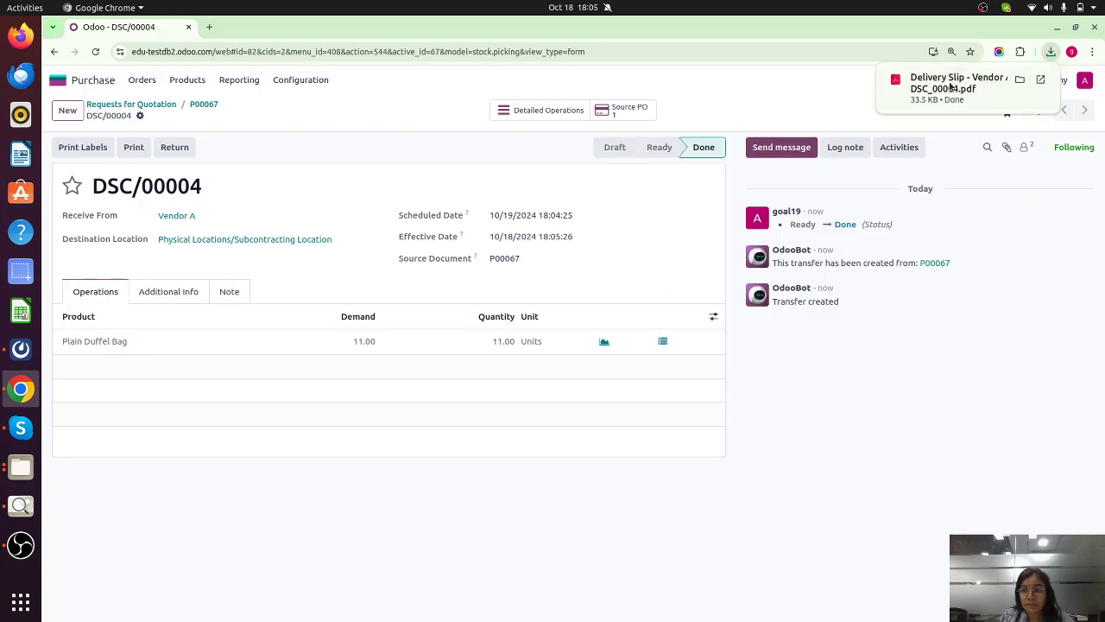
Step: Open the downloaded Vendor A delivery slip, check its vendor and delivery addresses, and return to the transfer
{"action": "left_click", "coordinate": [959, 83]}
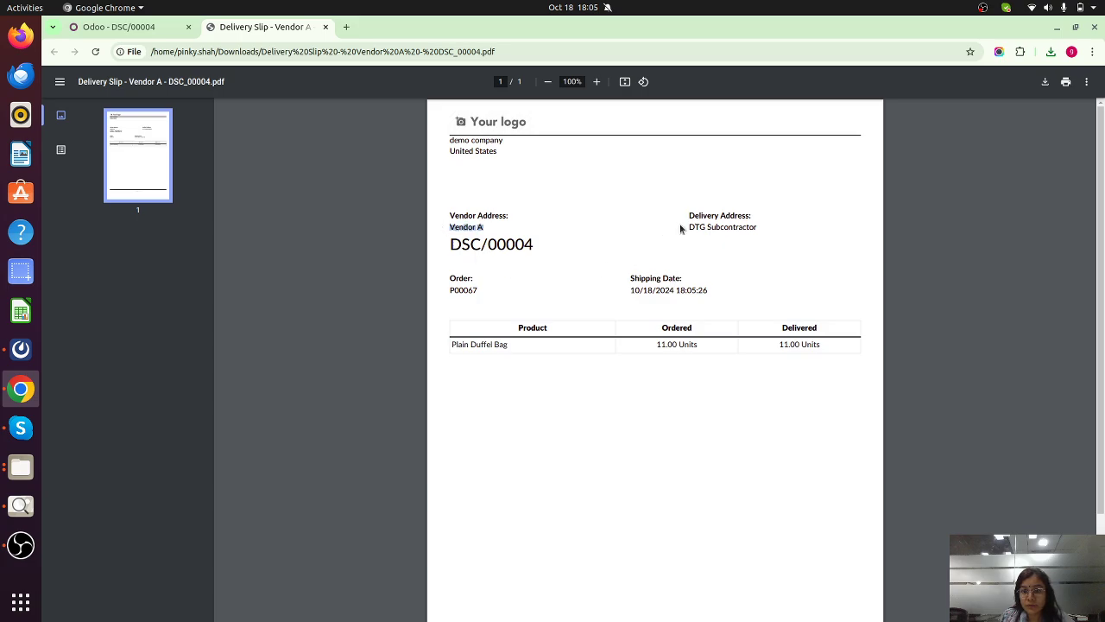
{"action": "left_click", "coordinate": [740, 224]}
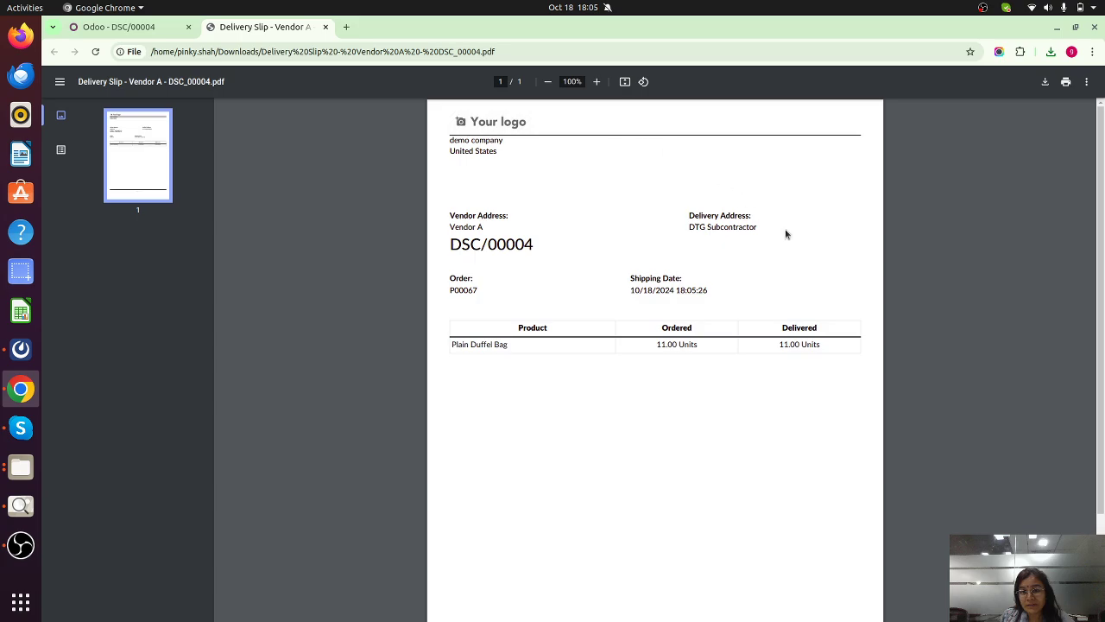
{"action": "left_click", "coordinate": [104, 27]}
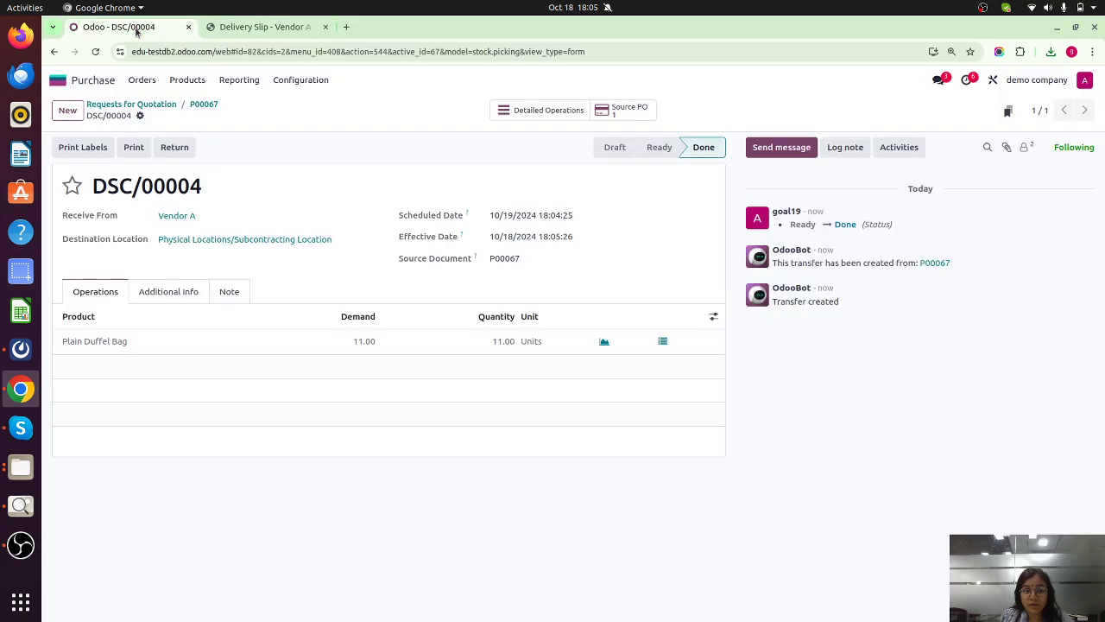
Step: Open the dropship transfer of the DTG Subcontractor purchase order P00066 and validate it
{"action": "left_click", "coordinate": [150, 104]}
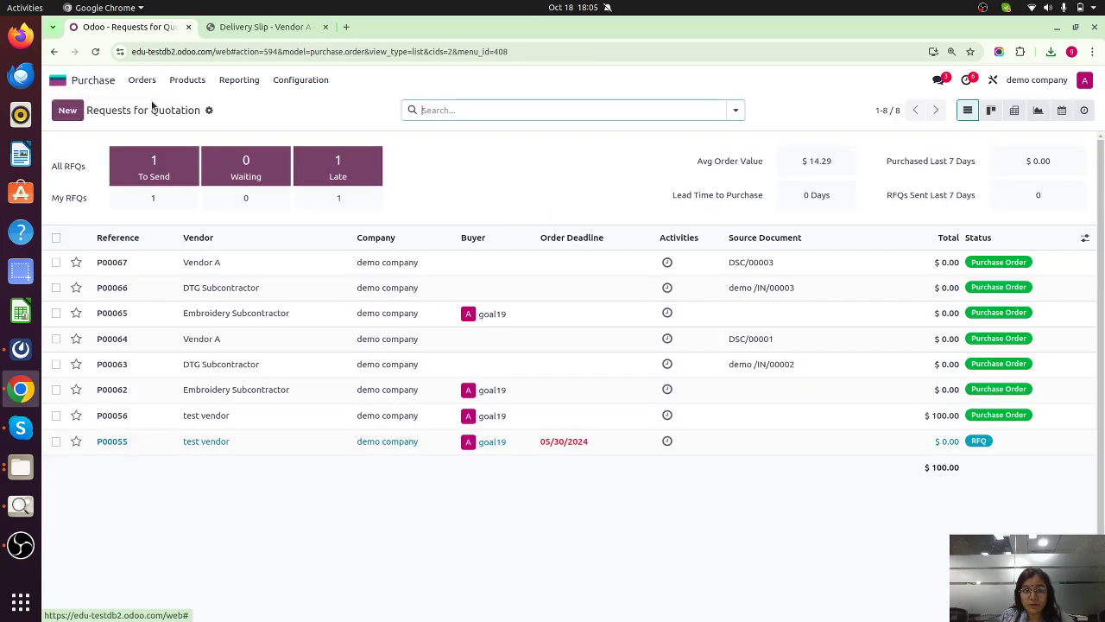
{"action": "left_click", "coordinate": [162, 293]}
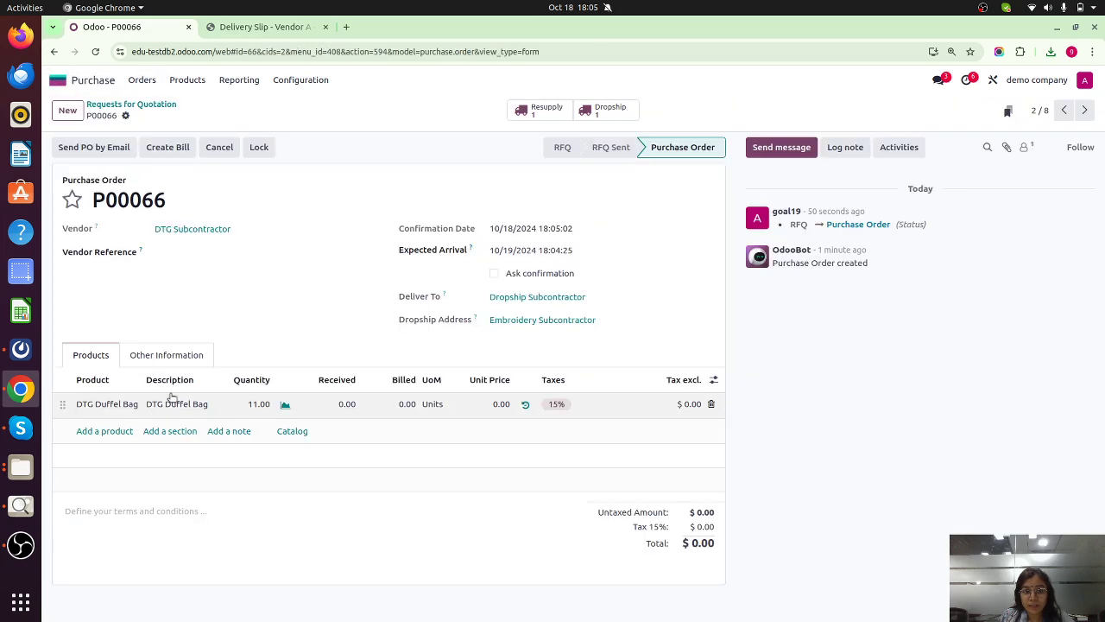
{"action": "left_click", "coordinate": [603, 115]}
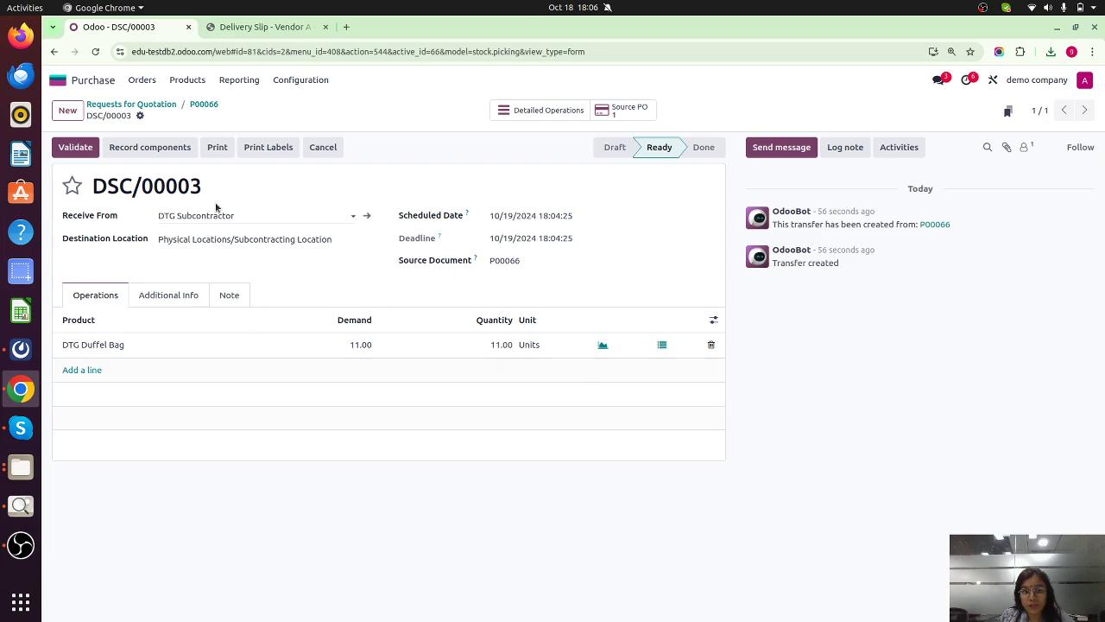
{"action": "left_click", "coordinate": [80, 150]}
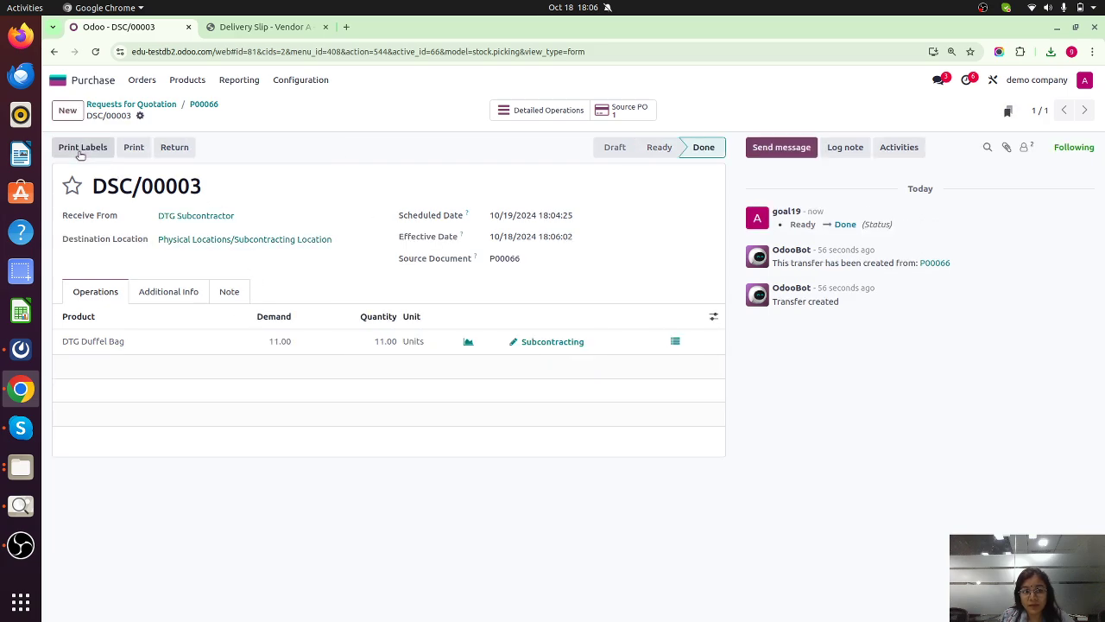
Step: Print the DTG Duffel Bag transfer's delivery slip, check its vendor and delivery addresses at 125% zoom, and return to the transfer
{"action": "left_click", "coordinate": [134, 149]}
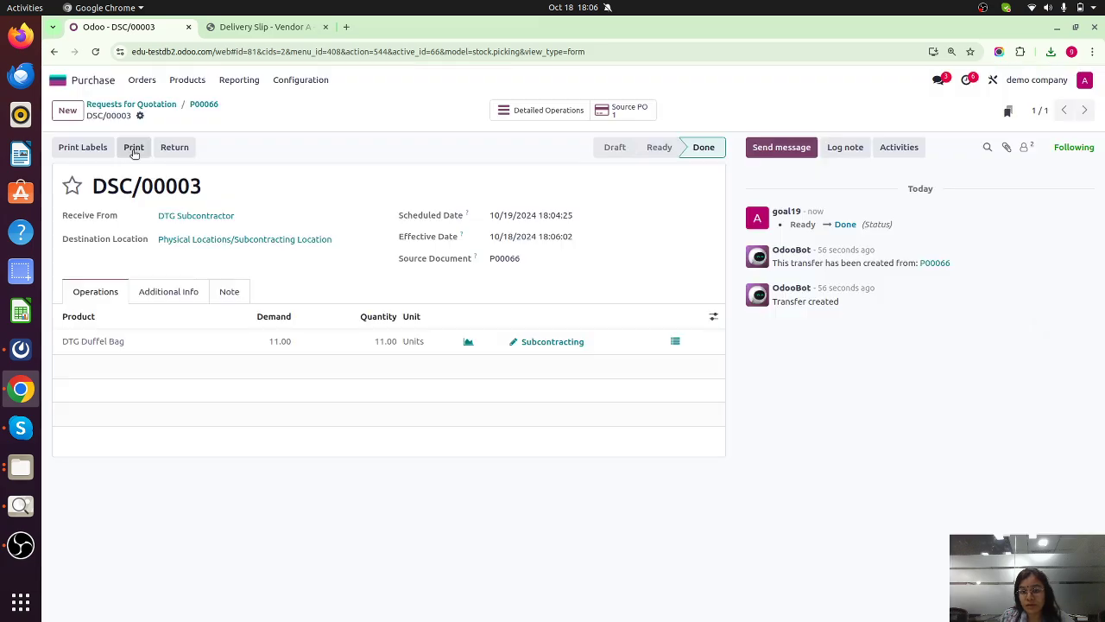
{"action": "left_click", "coordinate": [935, 103]}
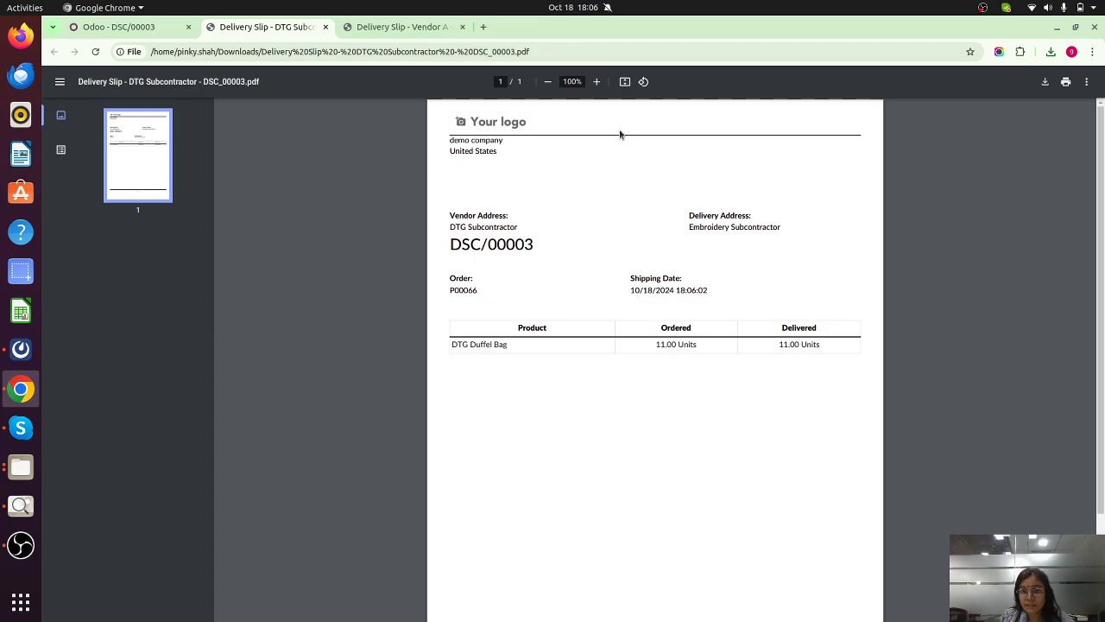
{"action": "left_click", "coordinate": [596, 81]}
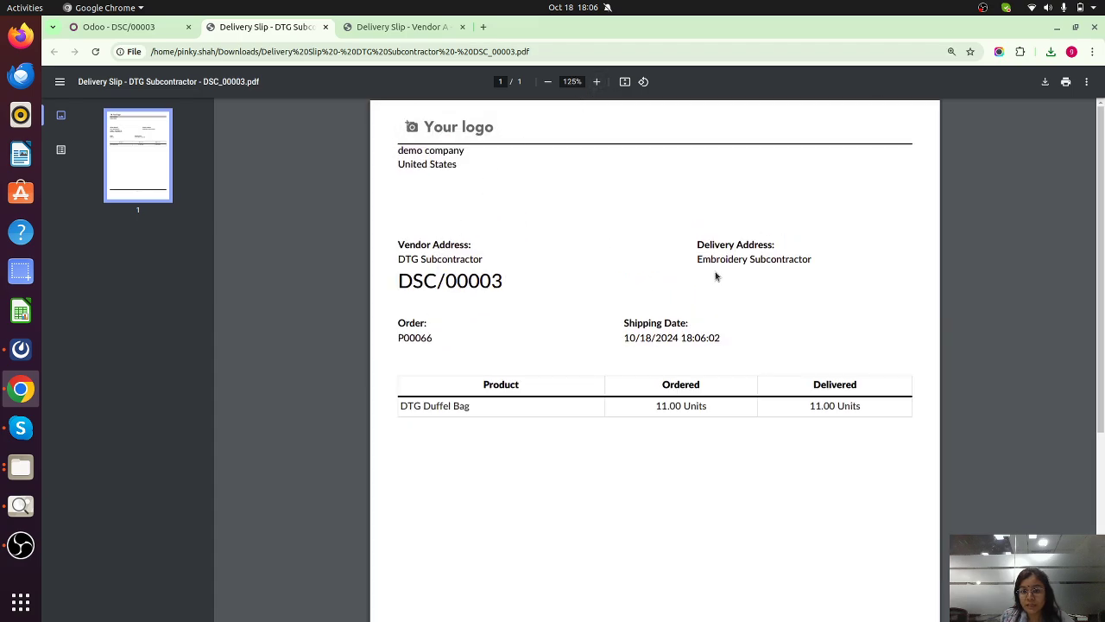
{"action": "left_click", "coordinate": [104, 26]}
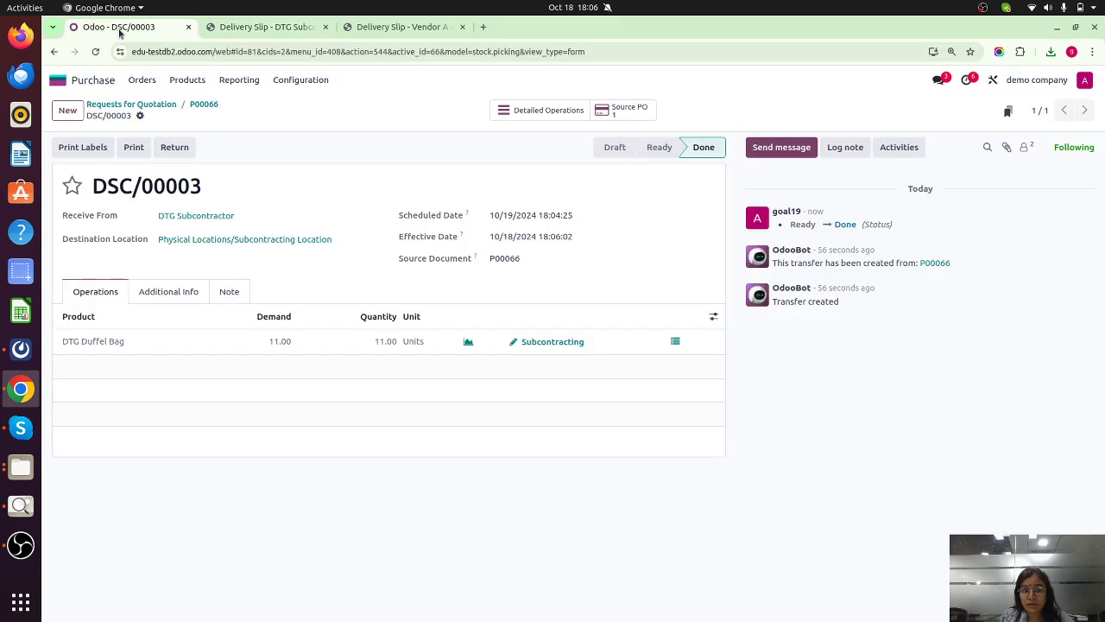
Step: Open the receipt of the Embroidery Subcontractor purchase order P00065 and validate it
{"action": "left_click", "coordinate": [160, 104]}
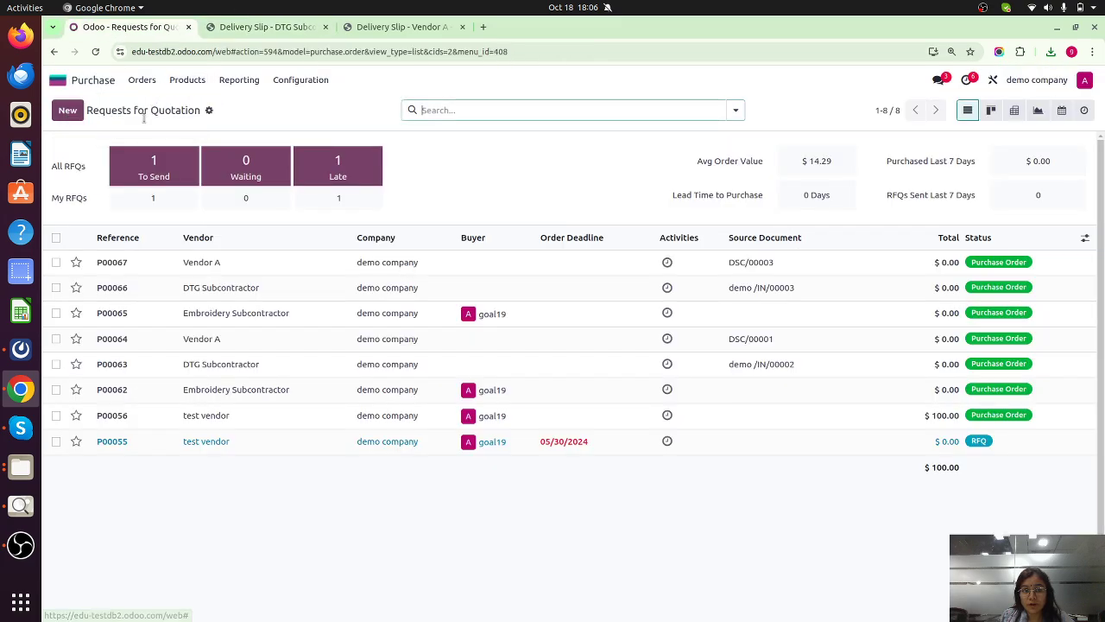
{"action": "left_click", "coordinate": [237, 313]}
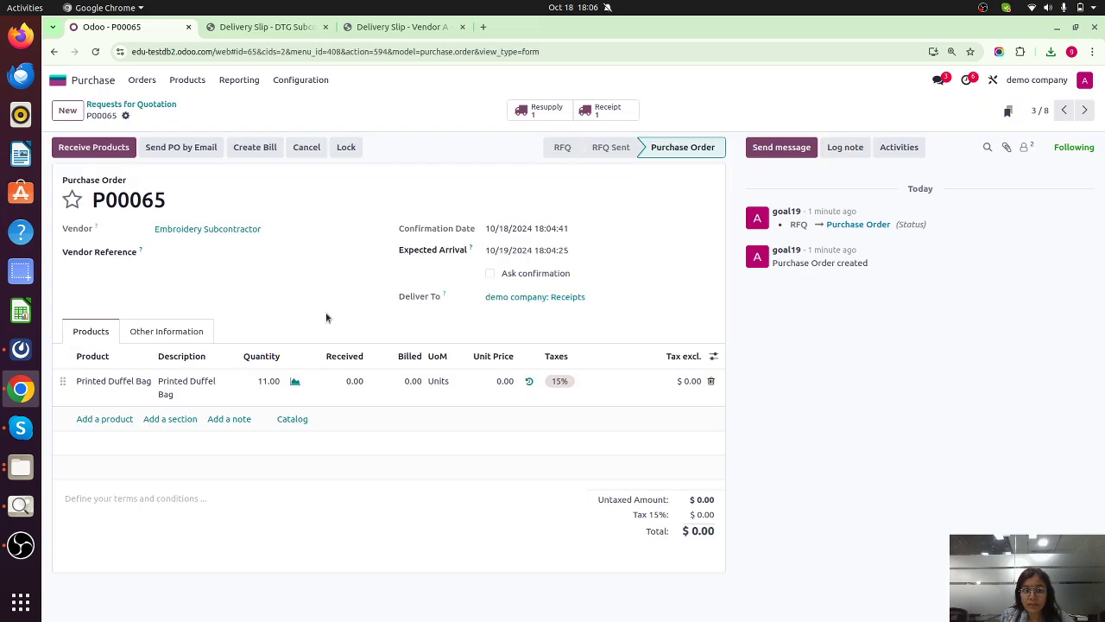
{"action": "left_click", "coordinate": [605, 113]}
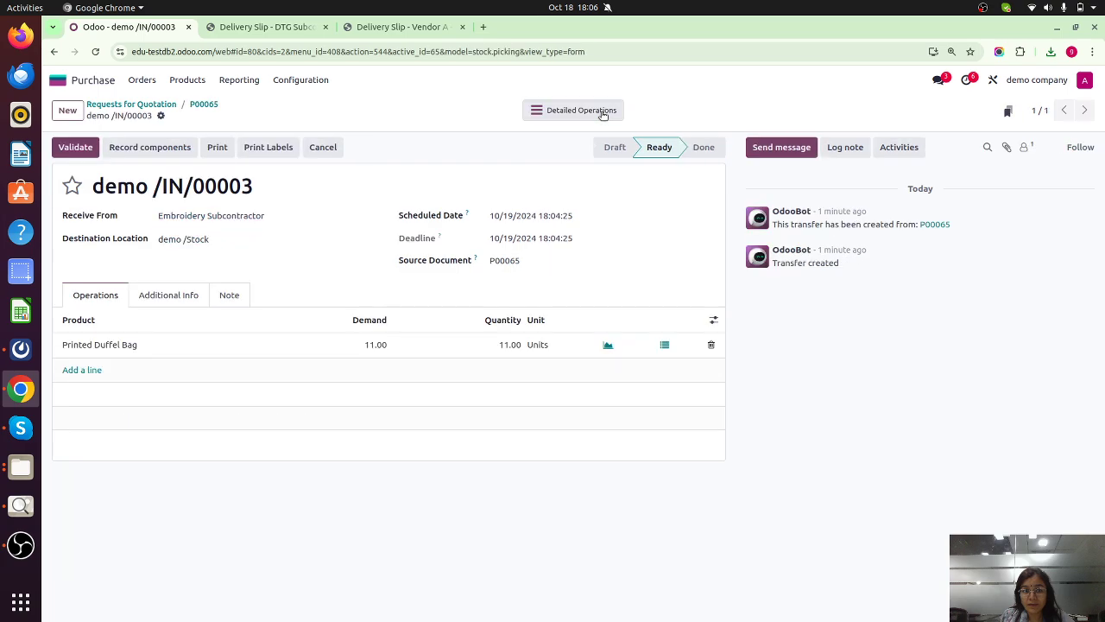
{"action": "left_click", "coordinate": [77, 148]}
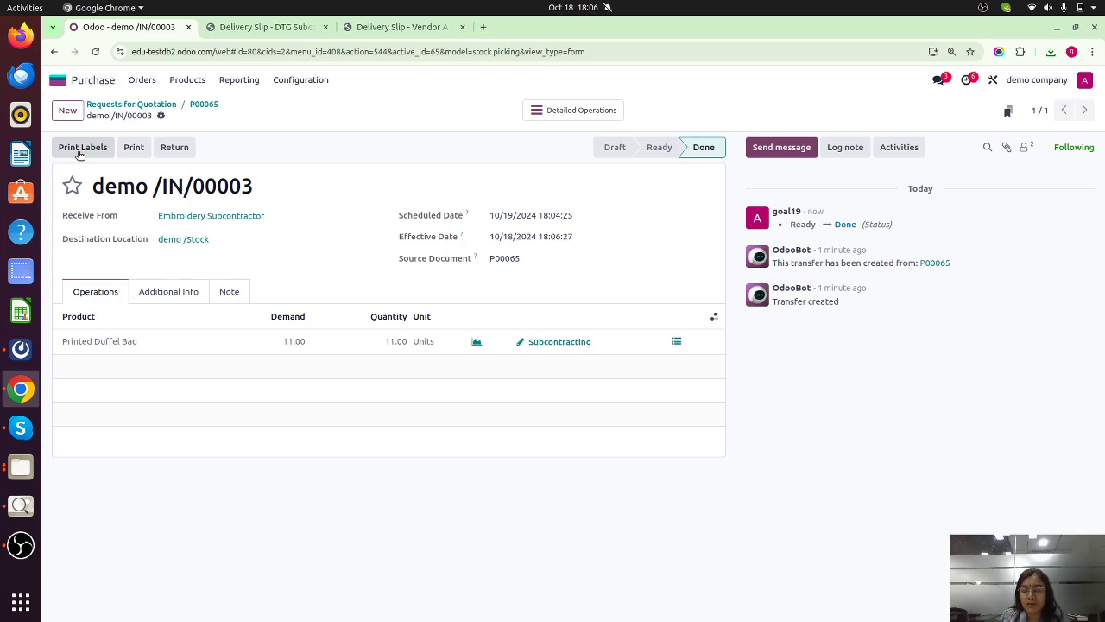
{"action": "left_click", "coordinate": [982, 8]}
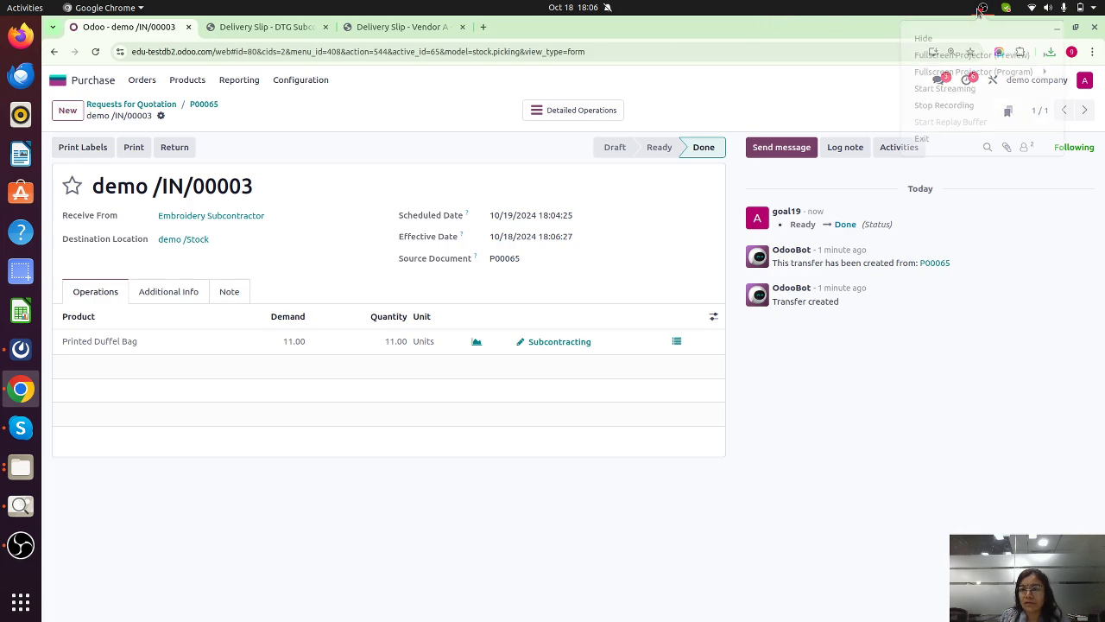